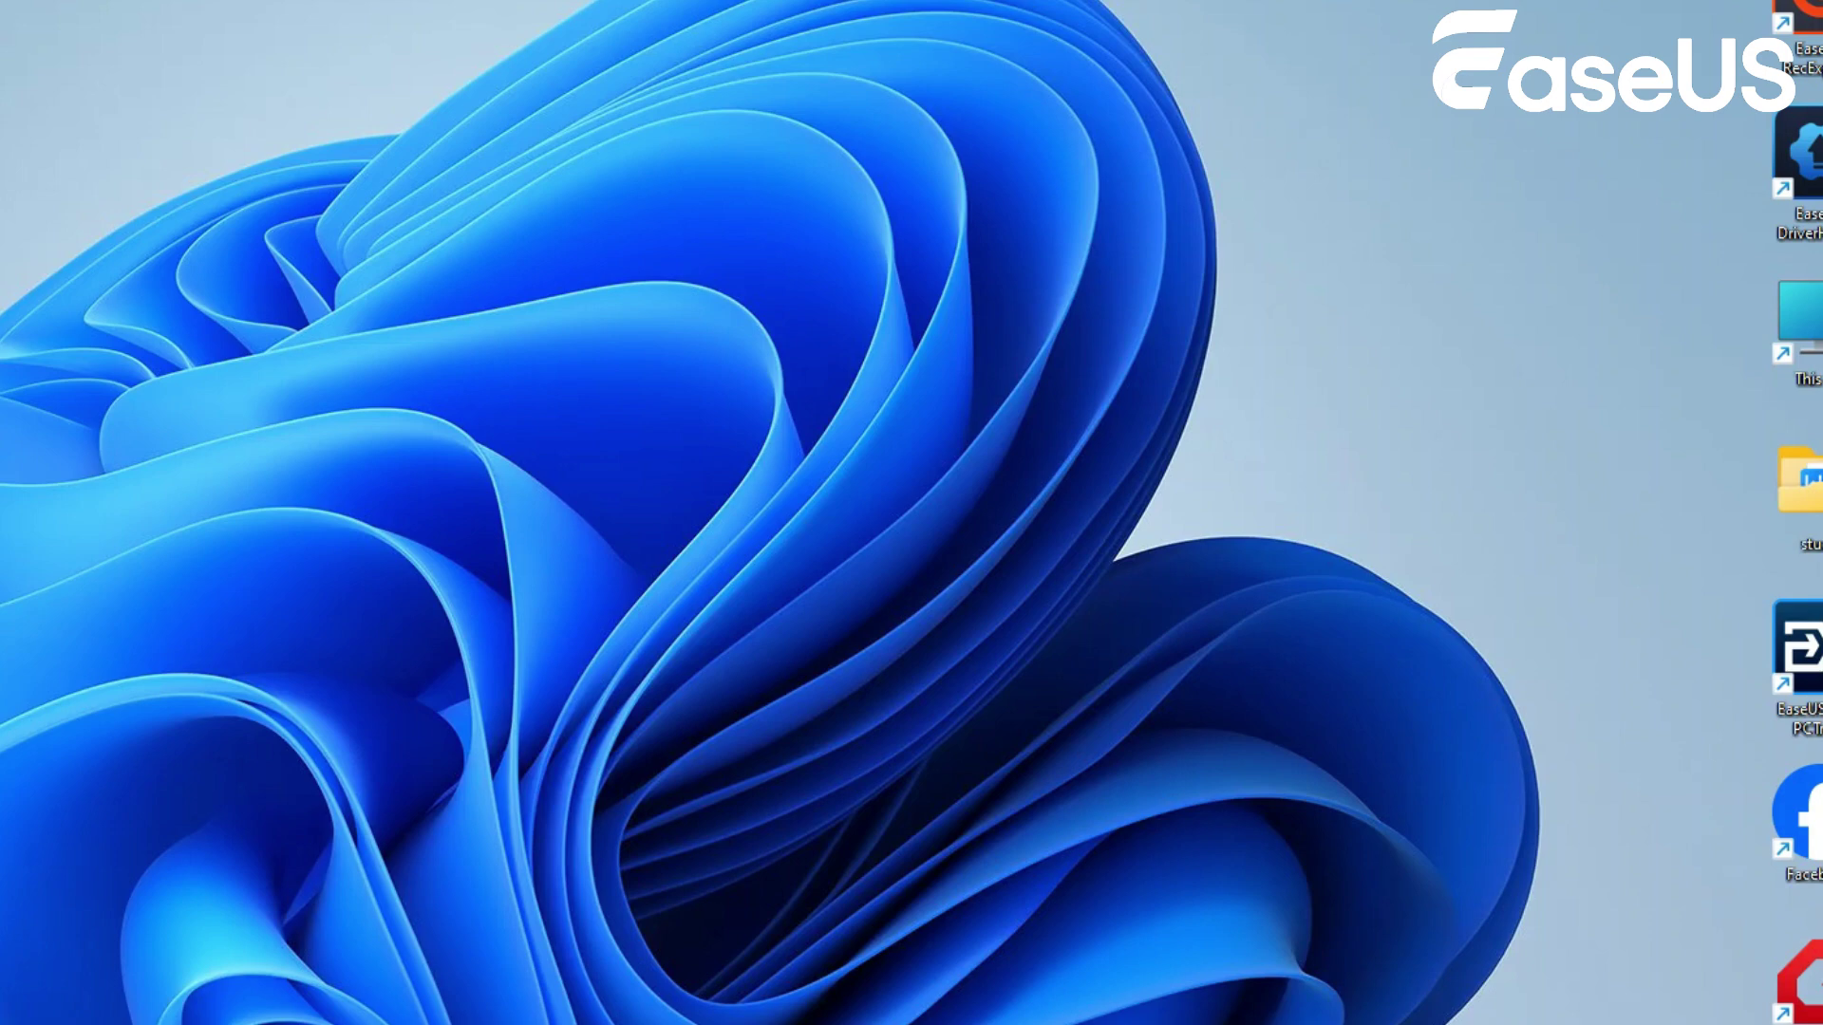
# - Go to Settings > System > Recovery to find the Windows 10 rollback option
pyautogui.press('super')
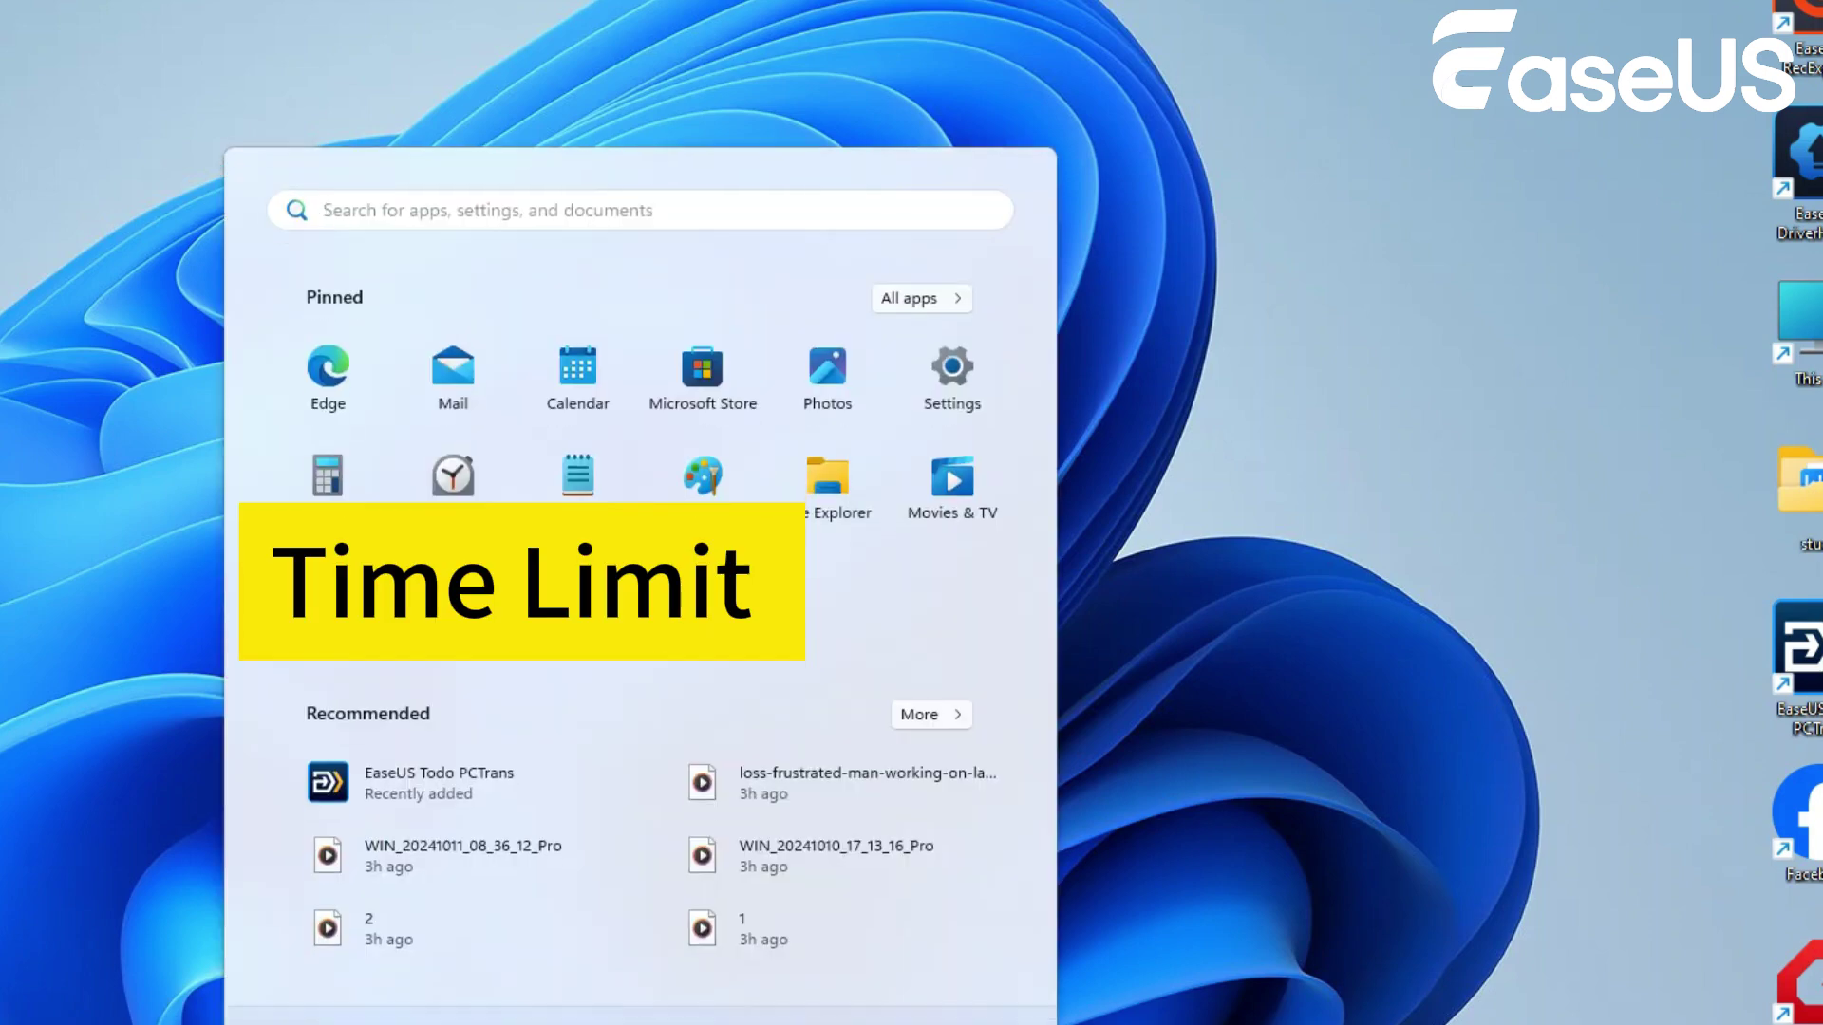
pyautogui.click(952, 375)
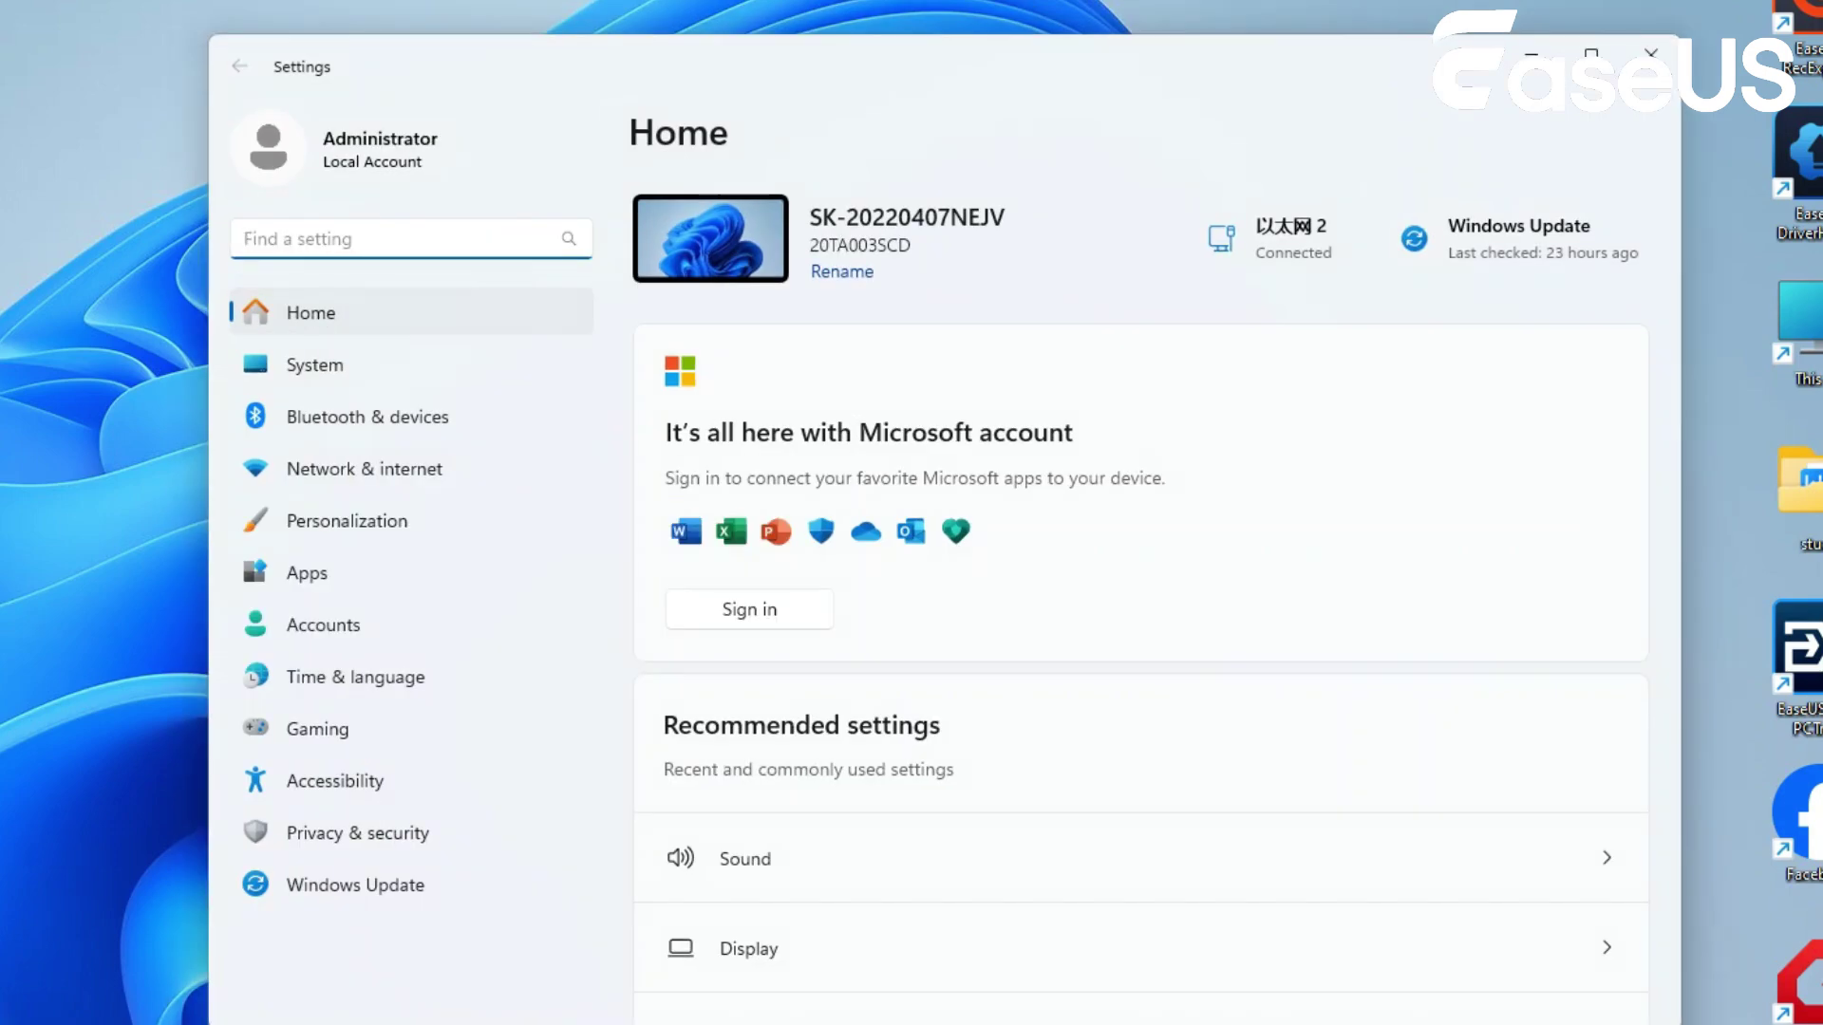
pyautogui.click(314, 365)
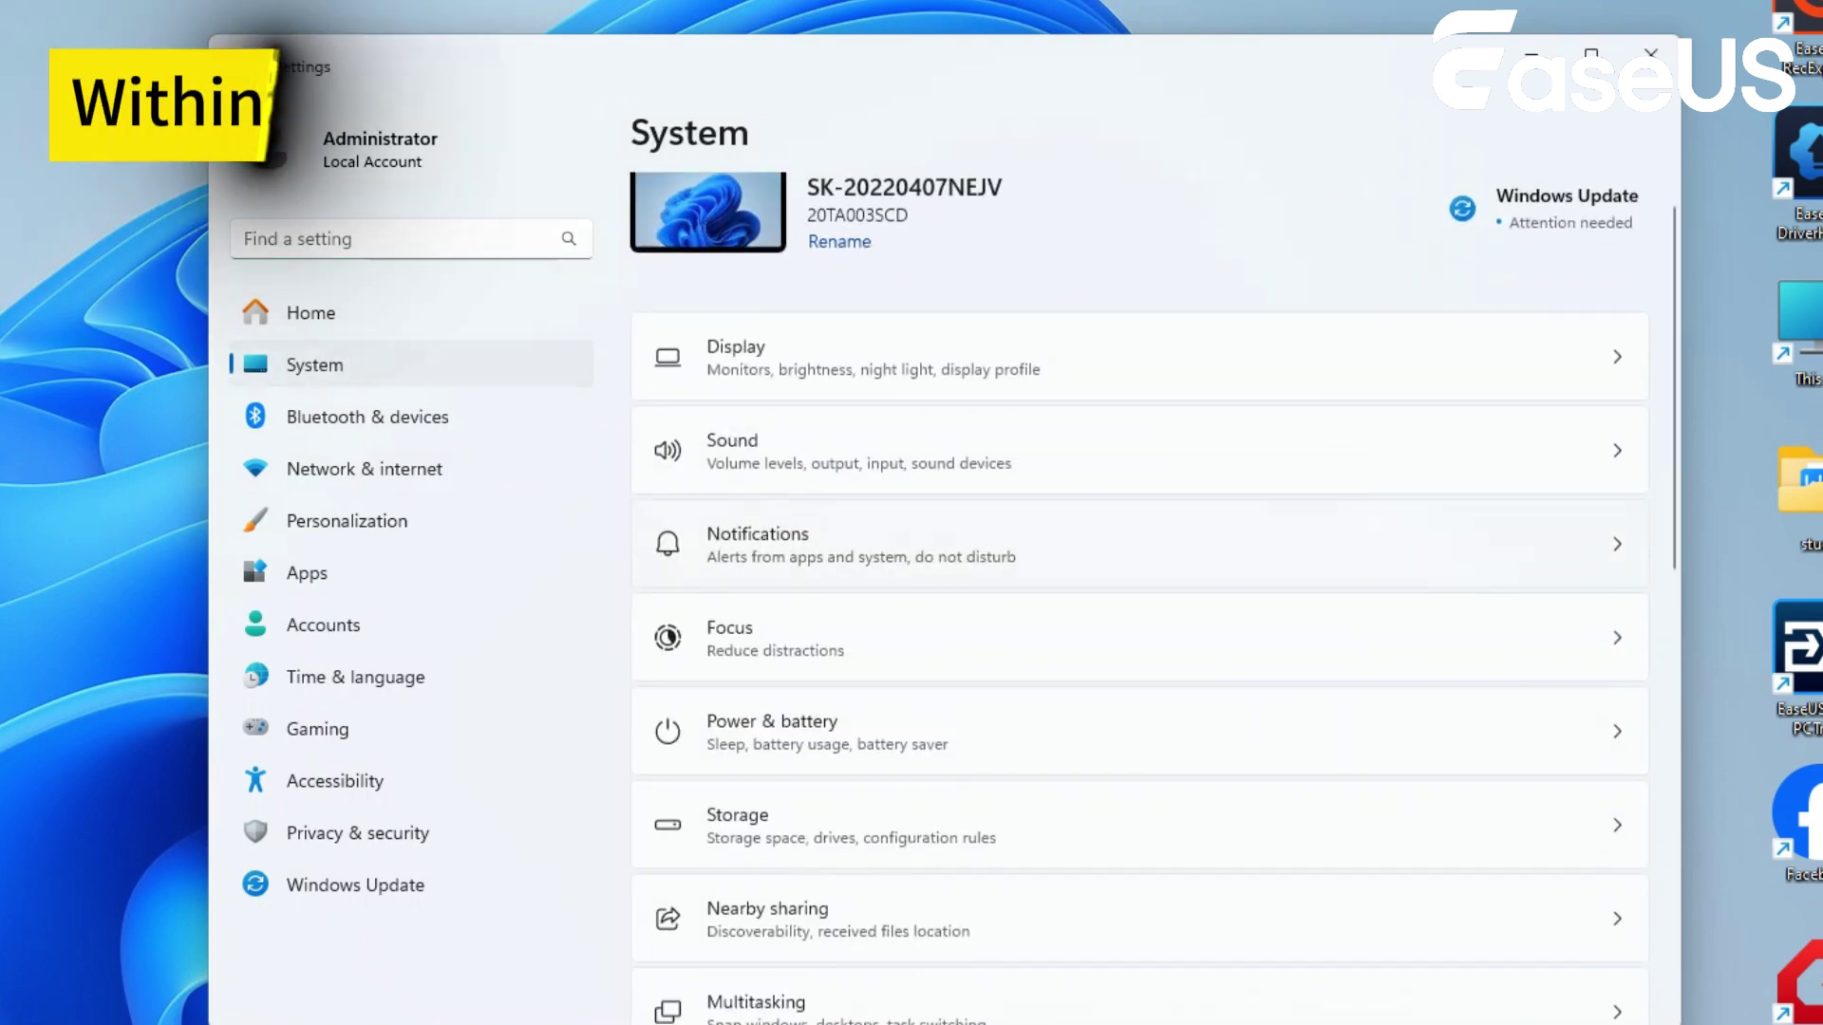
pyautogui.scroll(-6, 1139, 665)
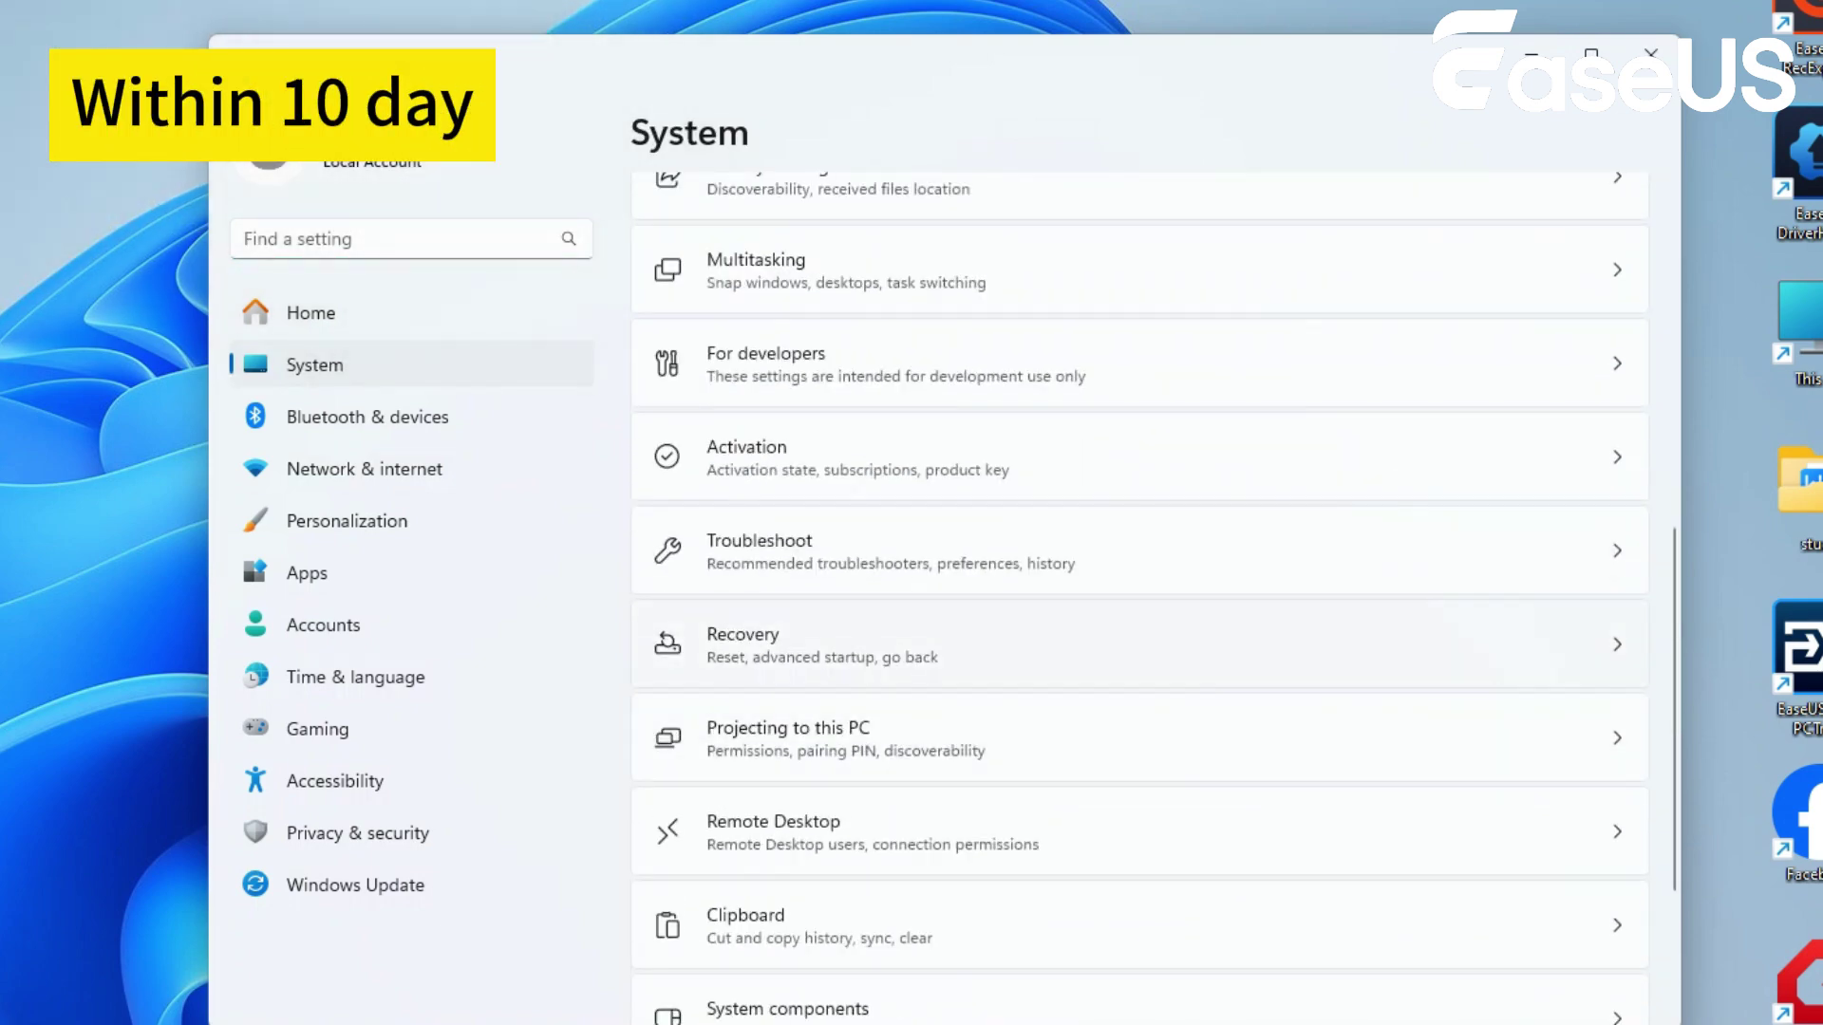
pyautogui.click(1139, 645)
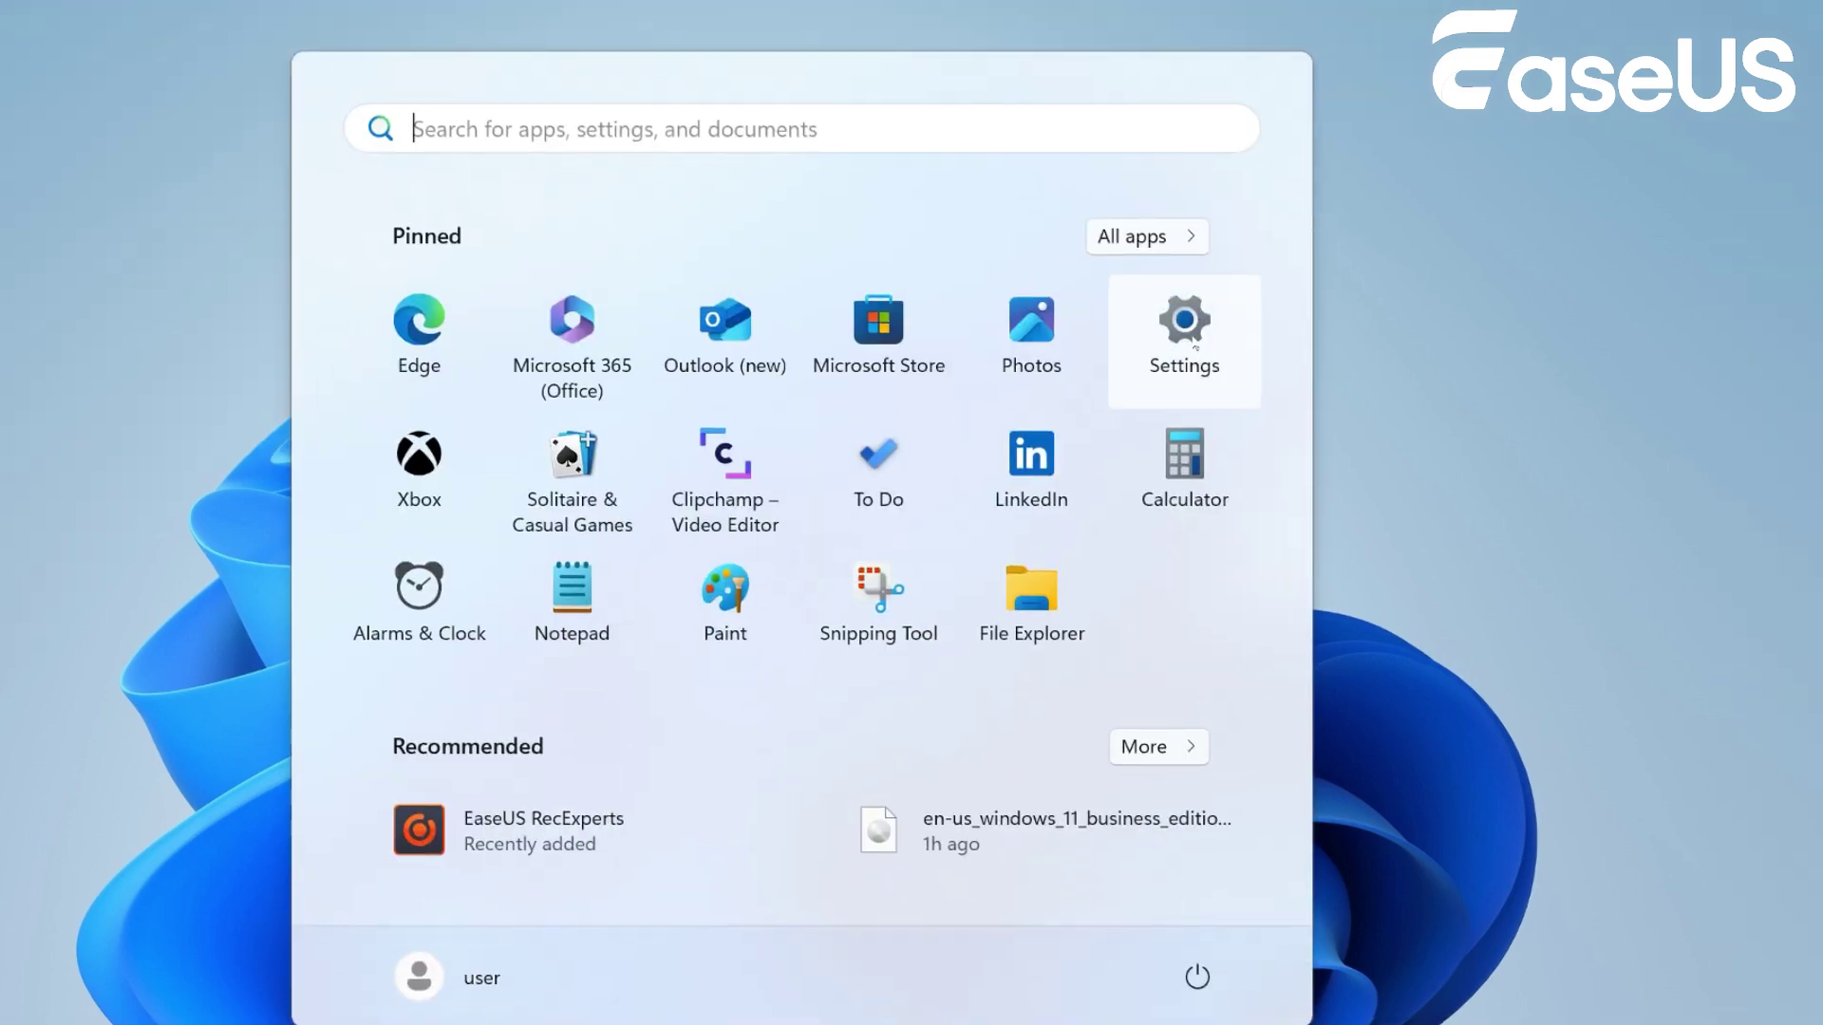
# - Go to Settings > System > Recovery and start Go back to Windows 10
pyautogui.click(1294, 306)
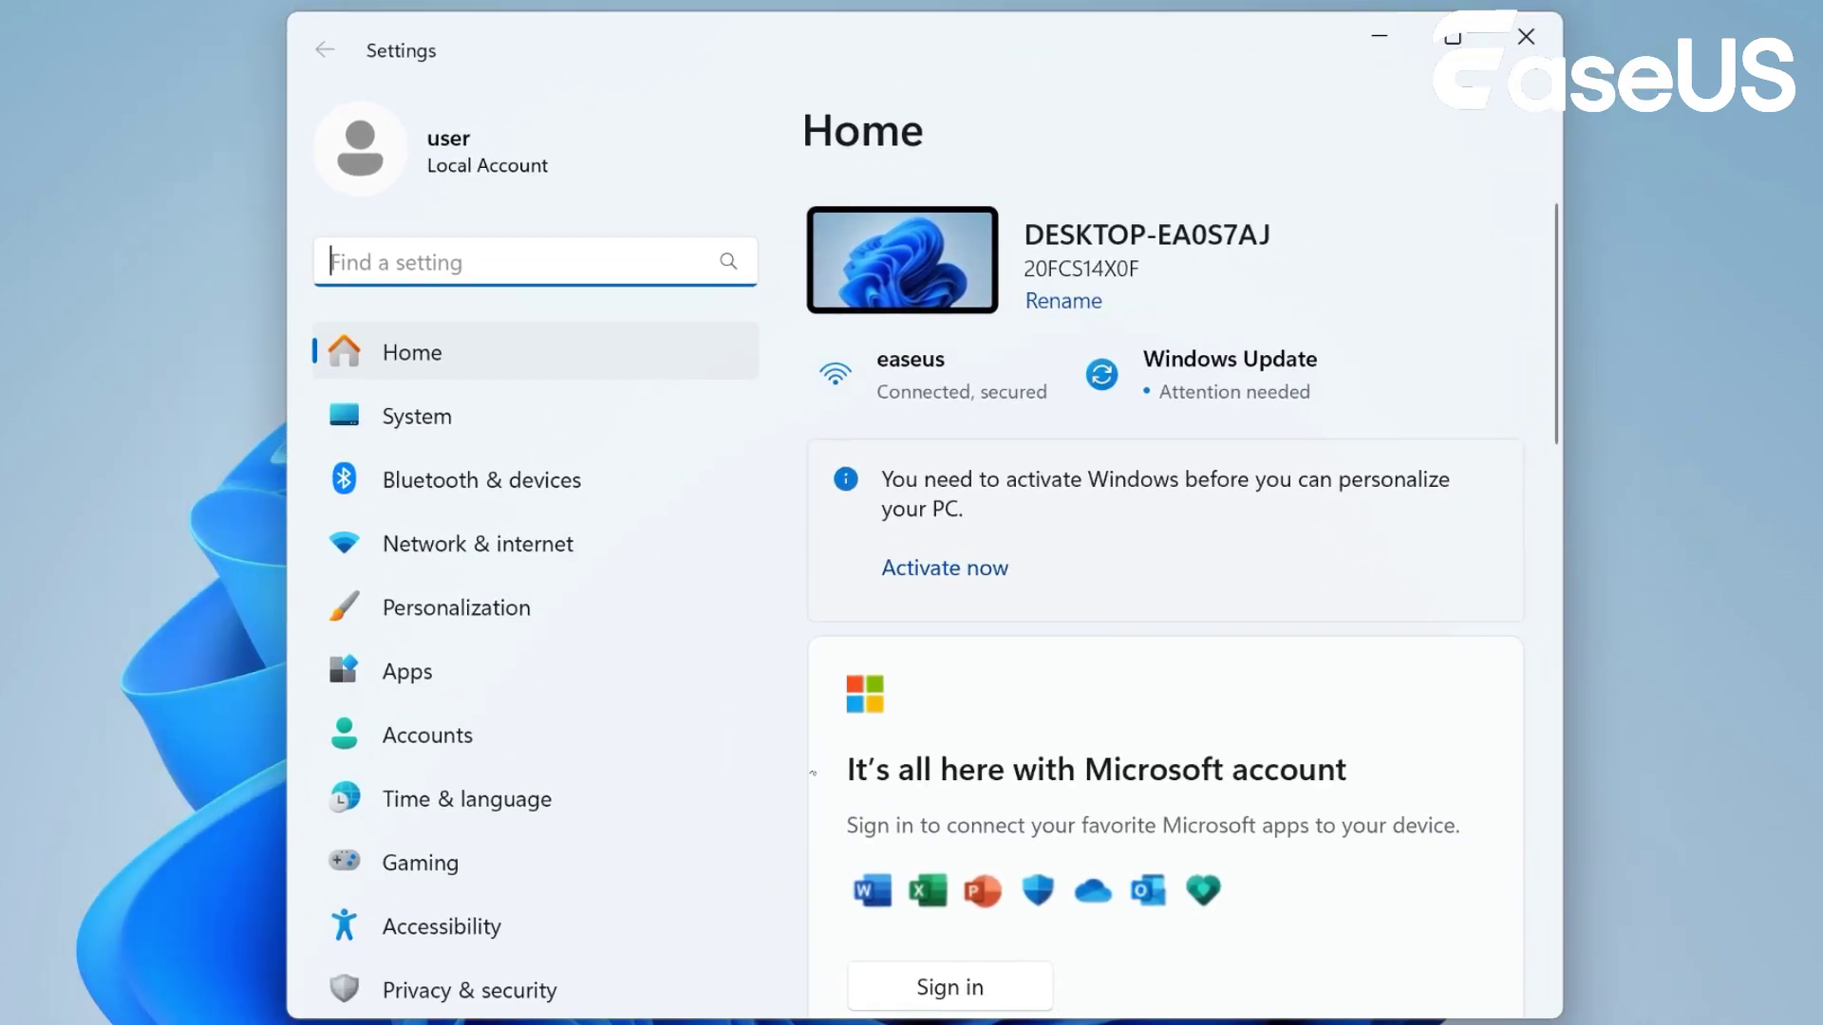
pyautogui.click(488, 419)
pyautogui.scroll(-7, 1180, 716)
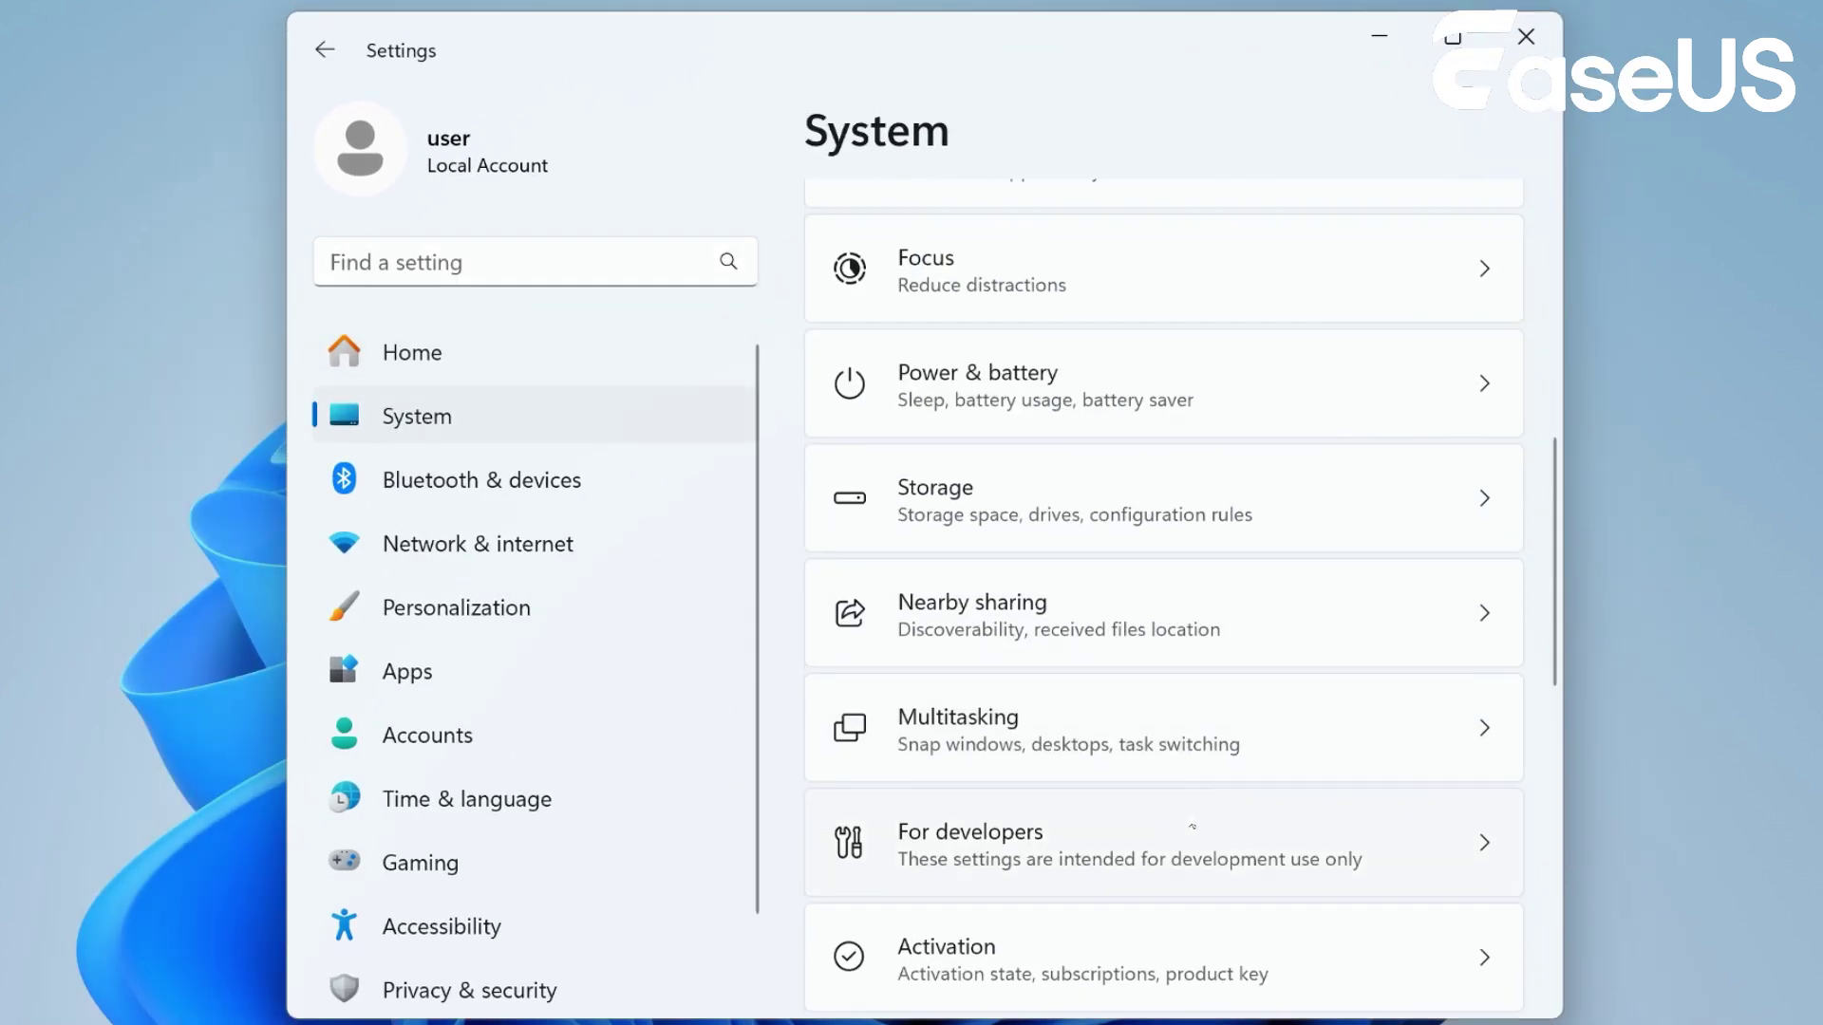
pyautogui.scroll(-7, 1191, 826)
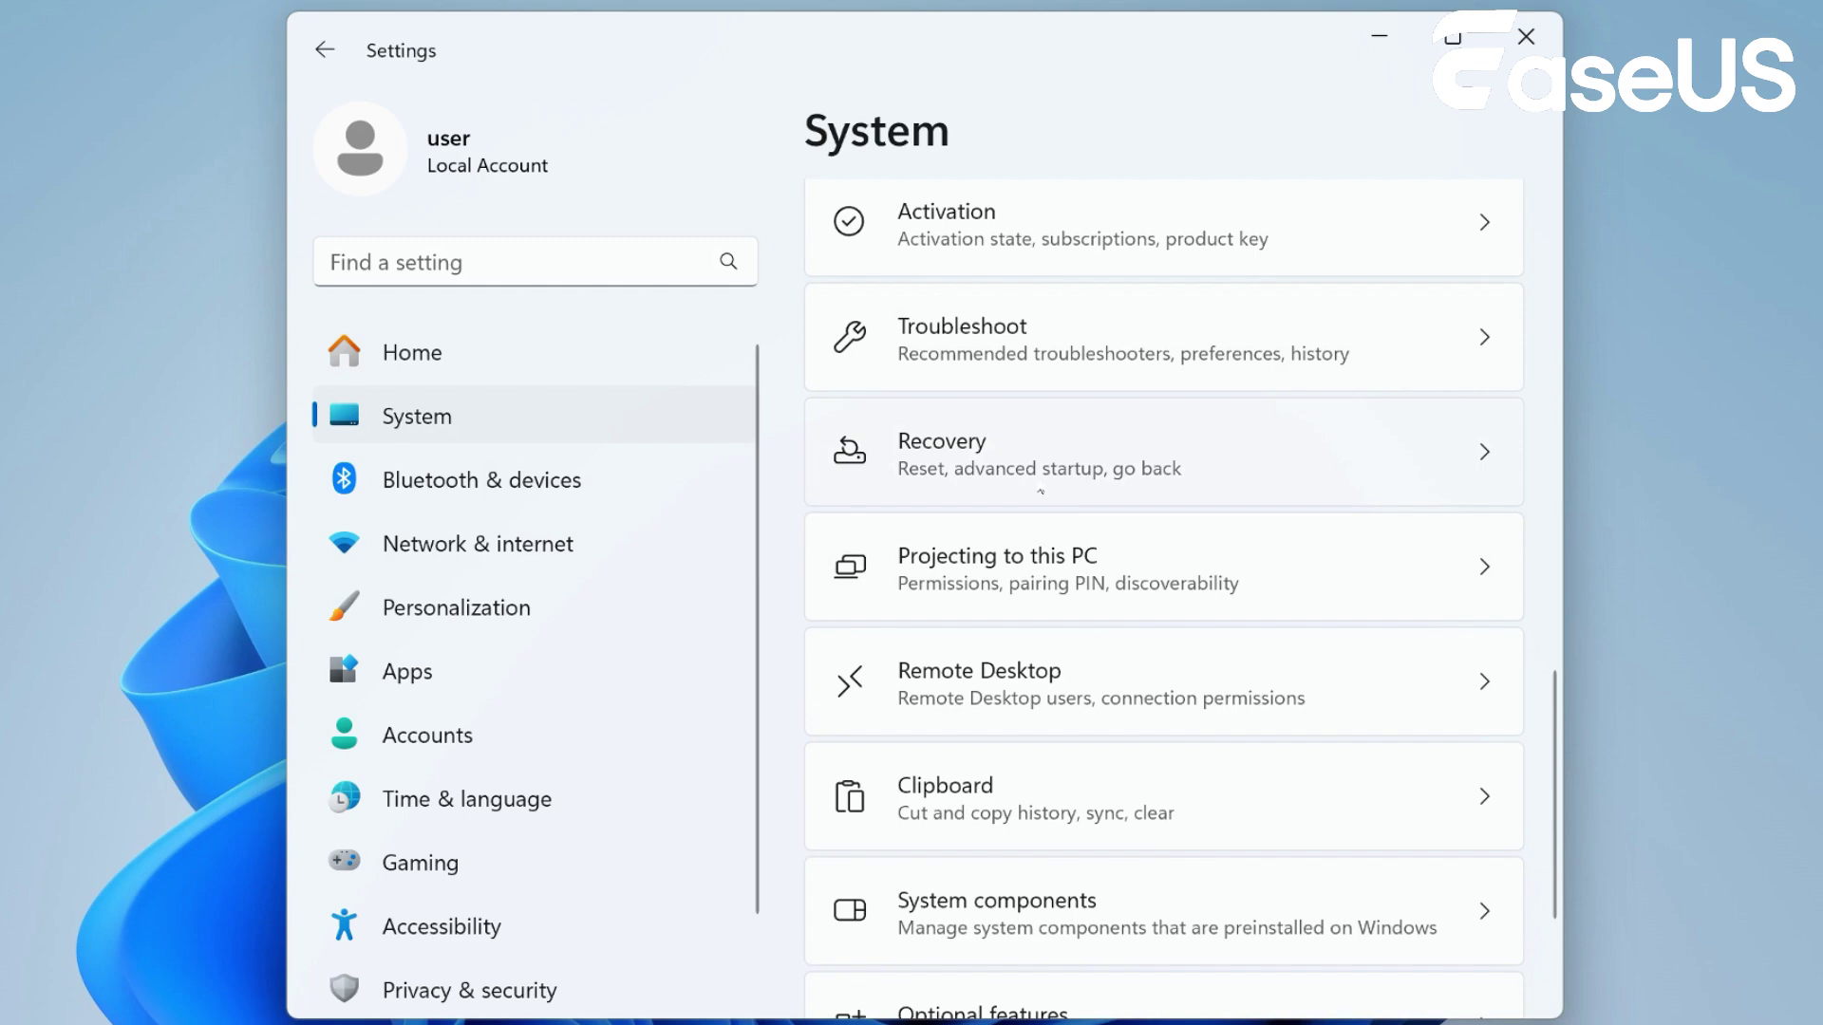
pyautogui.click(1488, 479)
pyautogui.scroll(-3, 1459, 744)
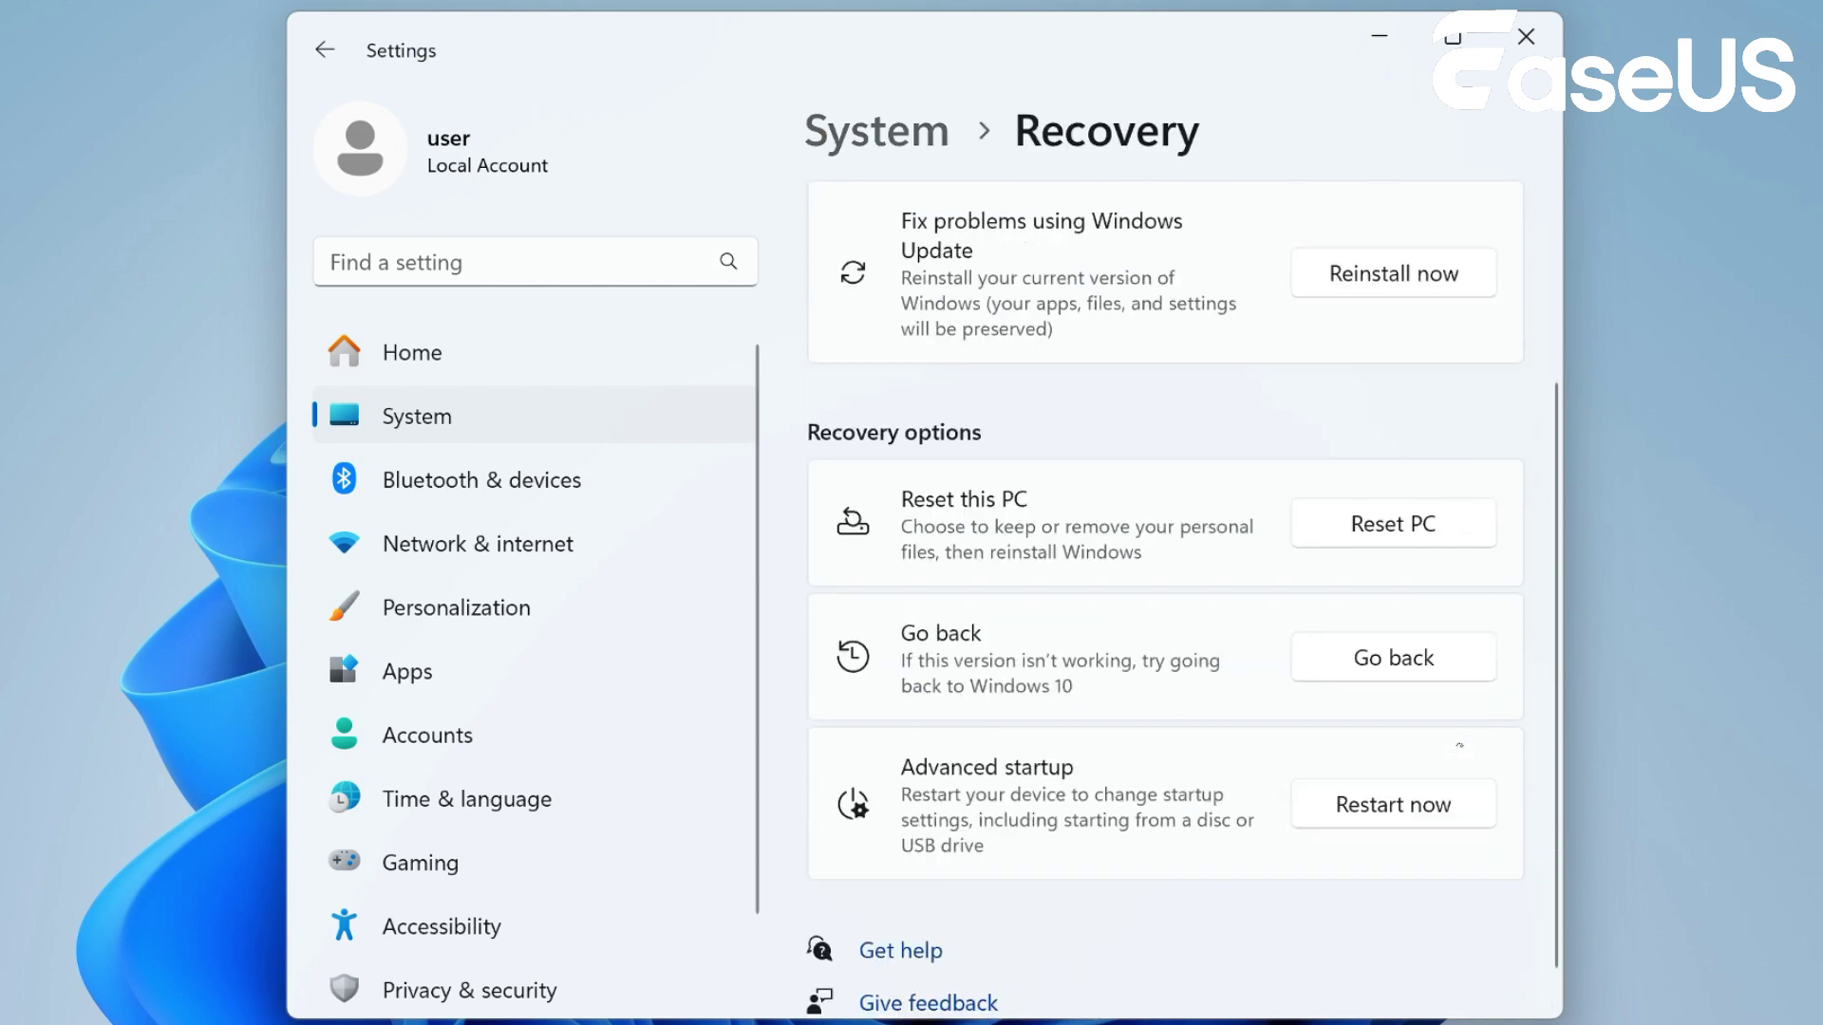
pyautogui.click(1440, 670)
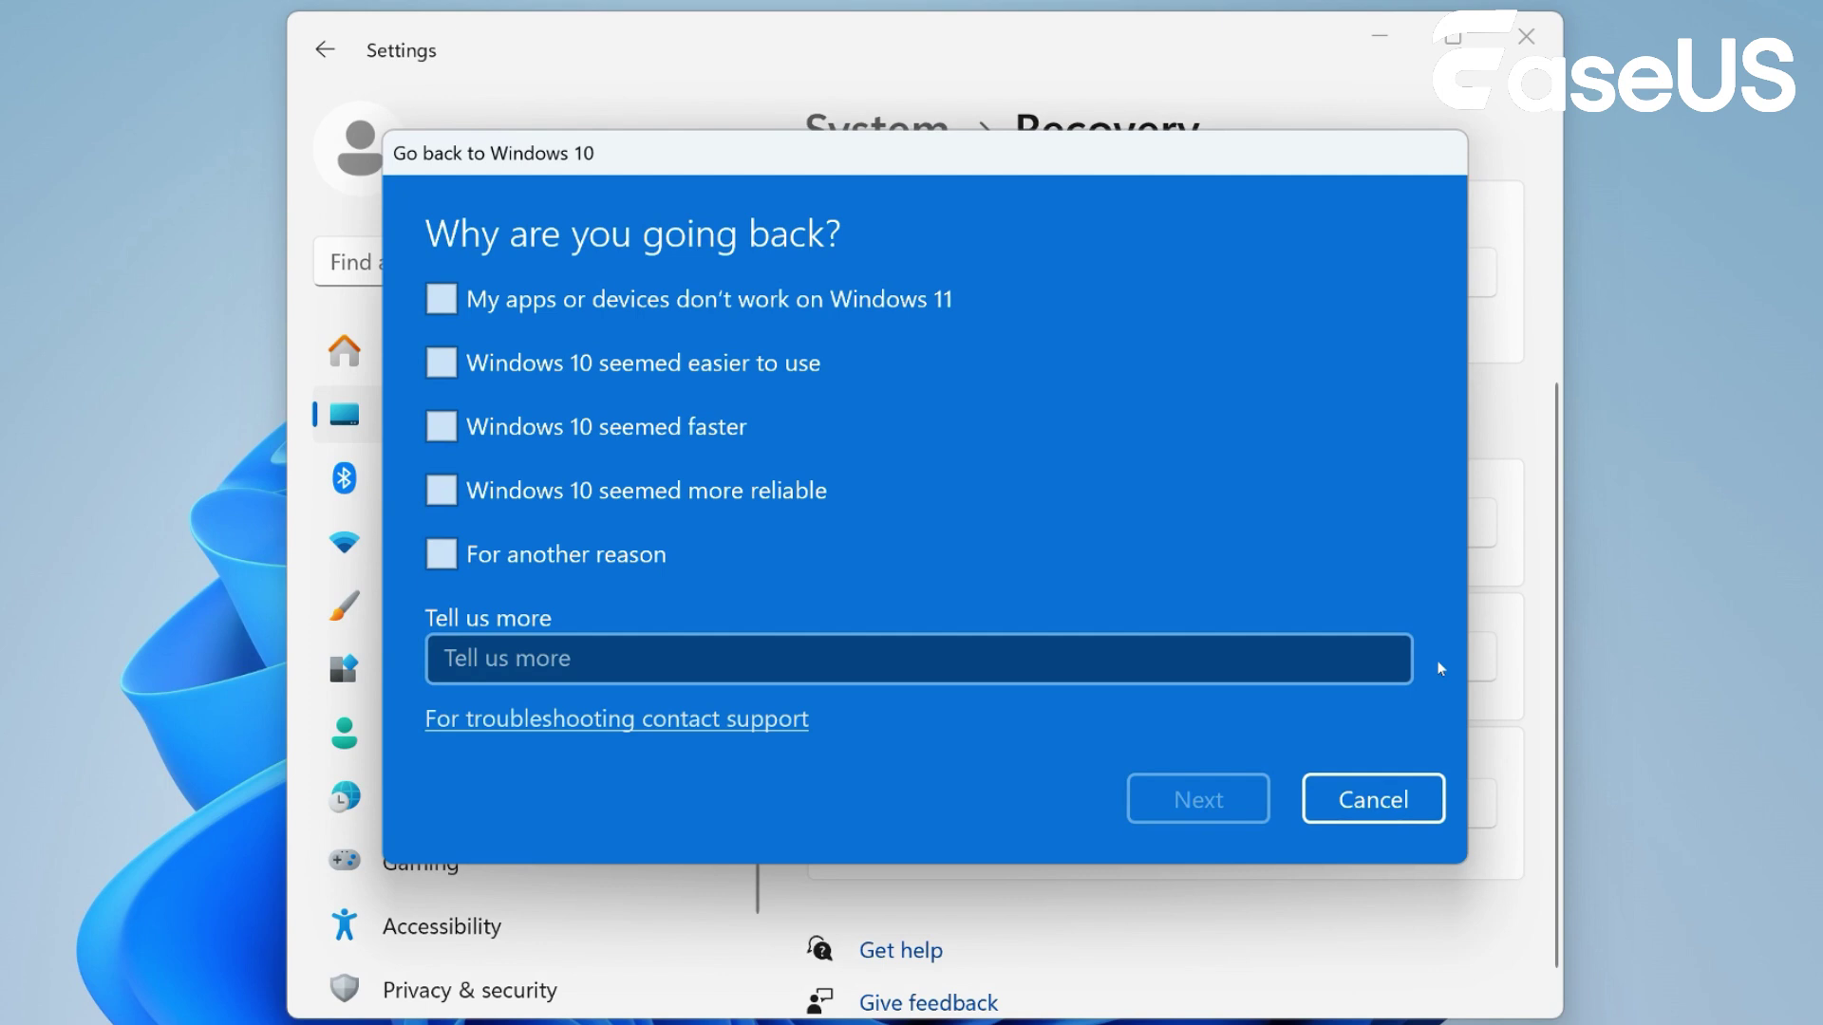
# - Pick 'Windows 10 seemed faster', decline the update check, and accept the warnings and password reminder
pyautogui.click(441, 426)
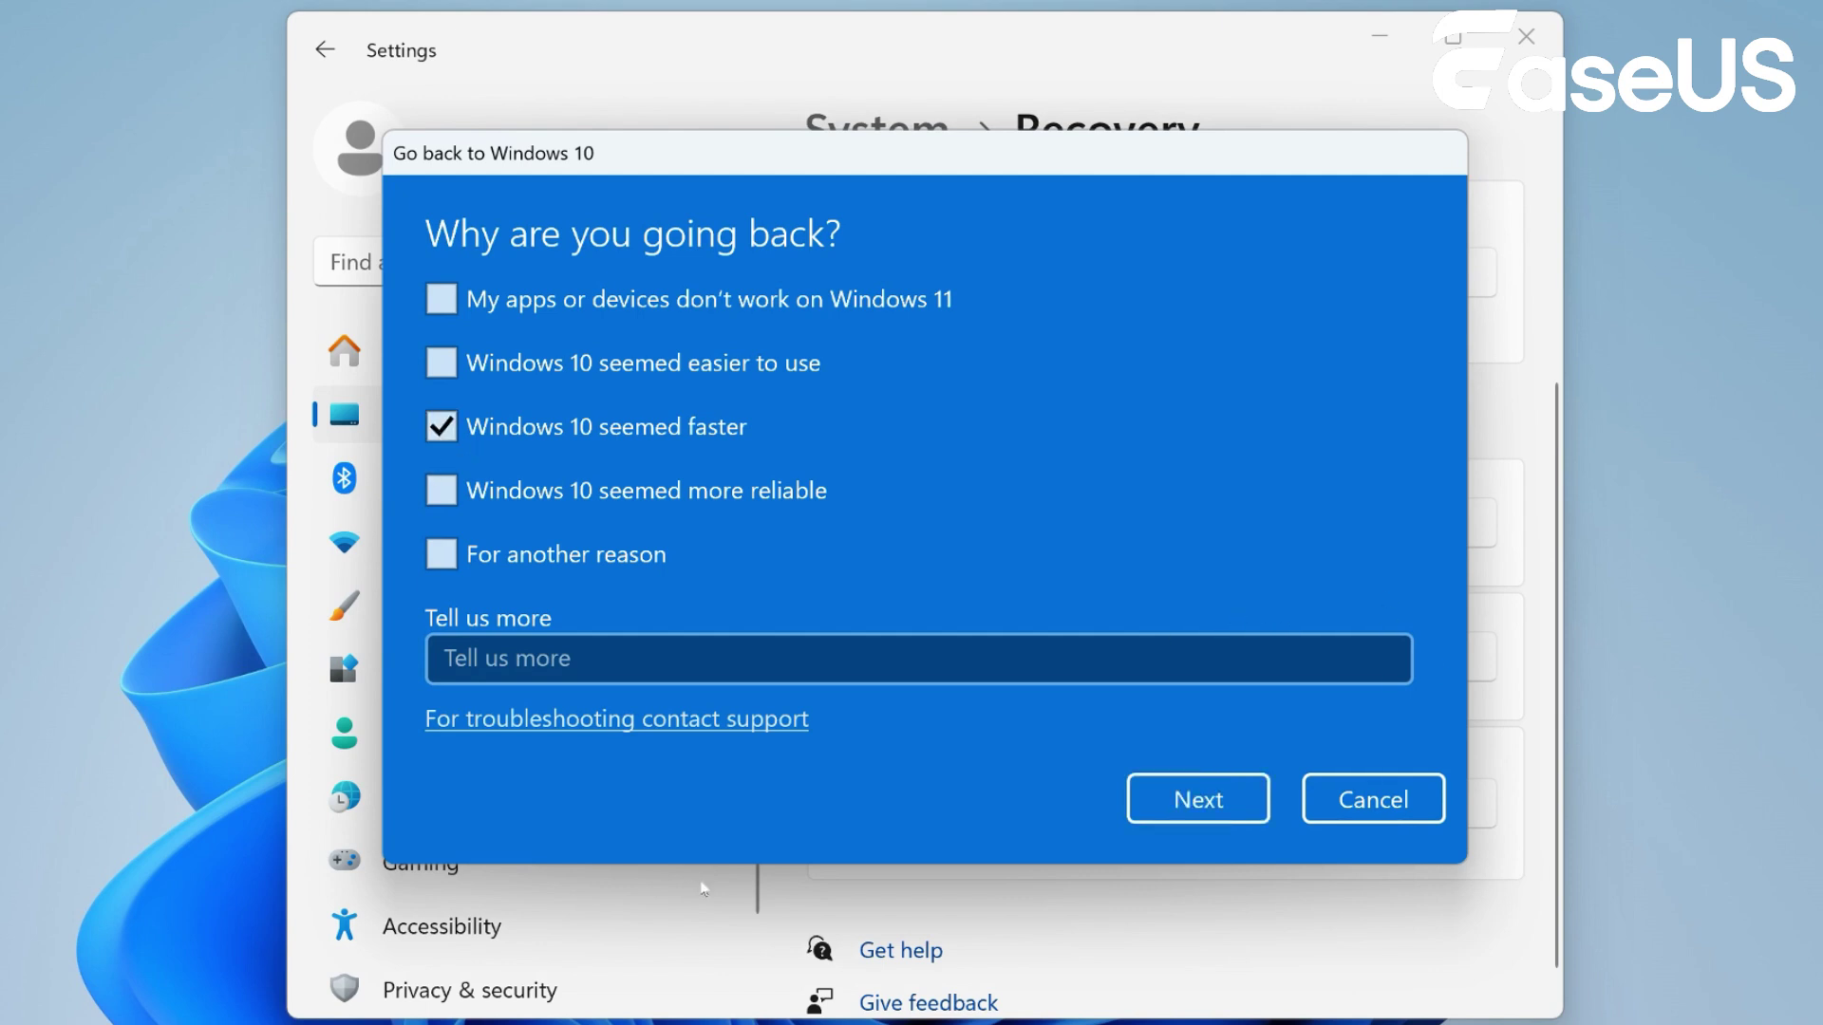
pyautogui.click(1199, 800)
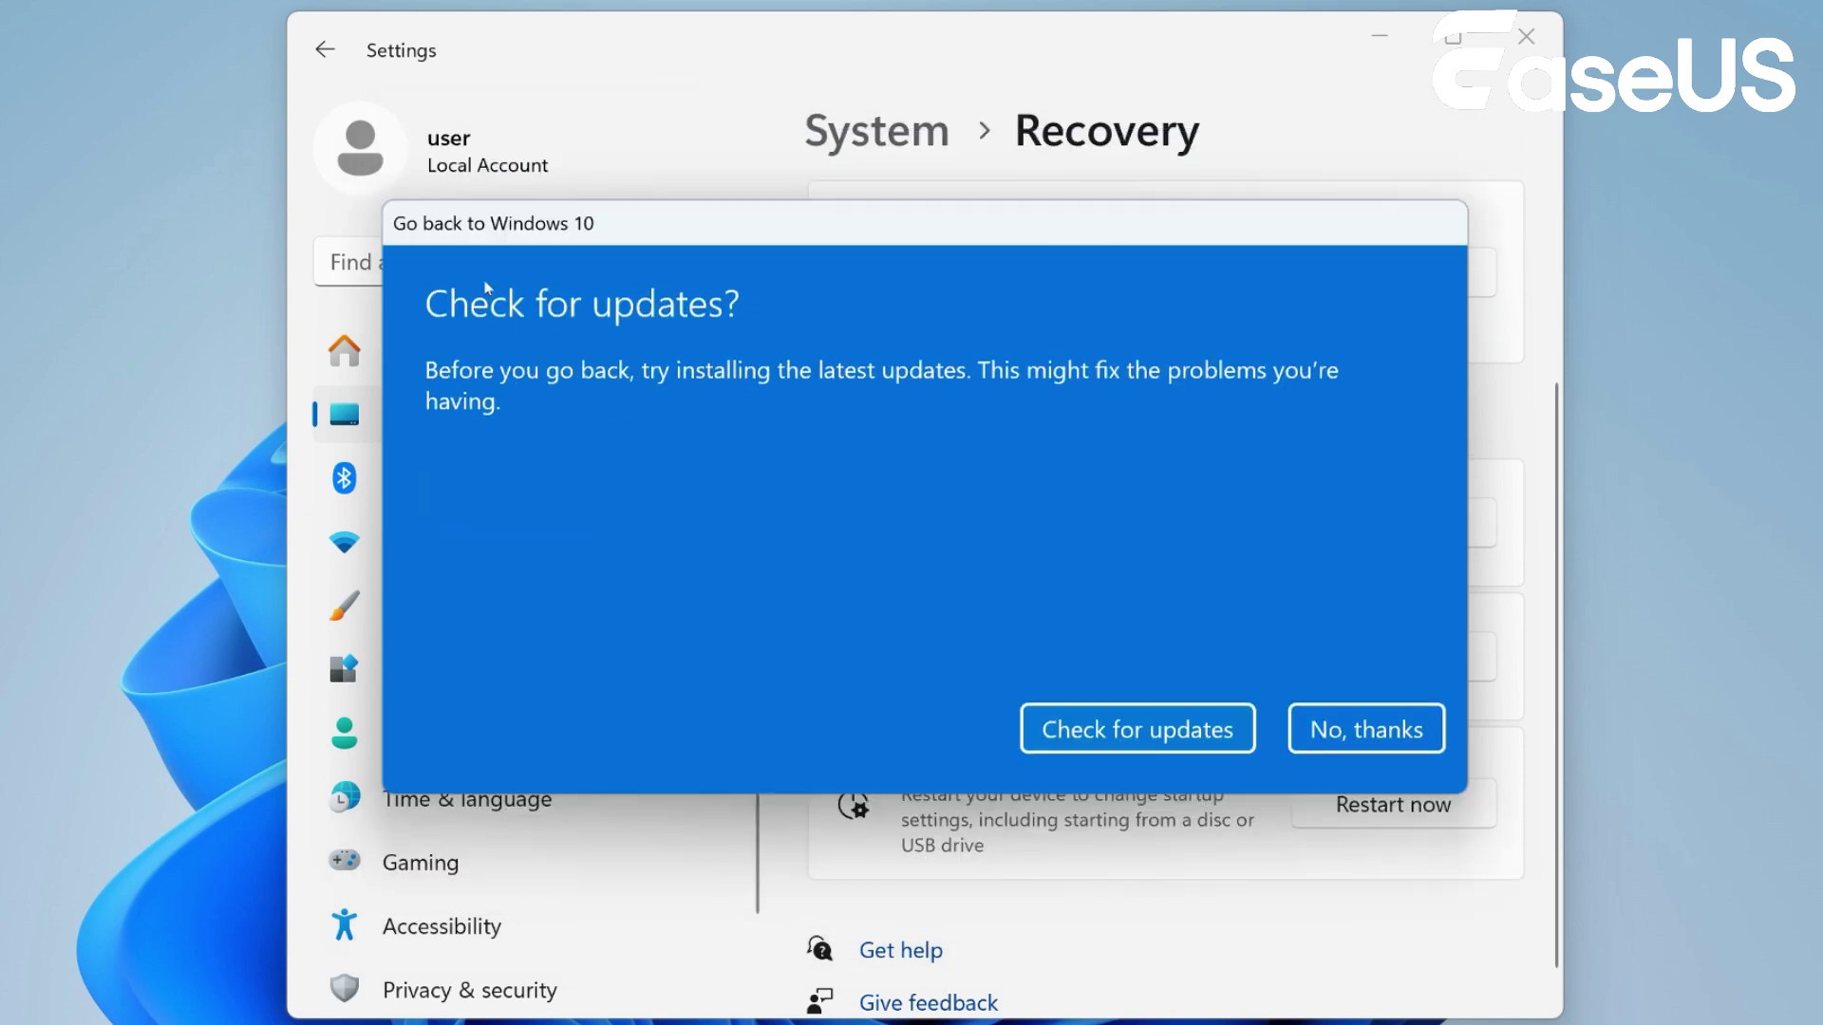
pyautogui.click(1373, 733)
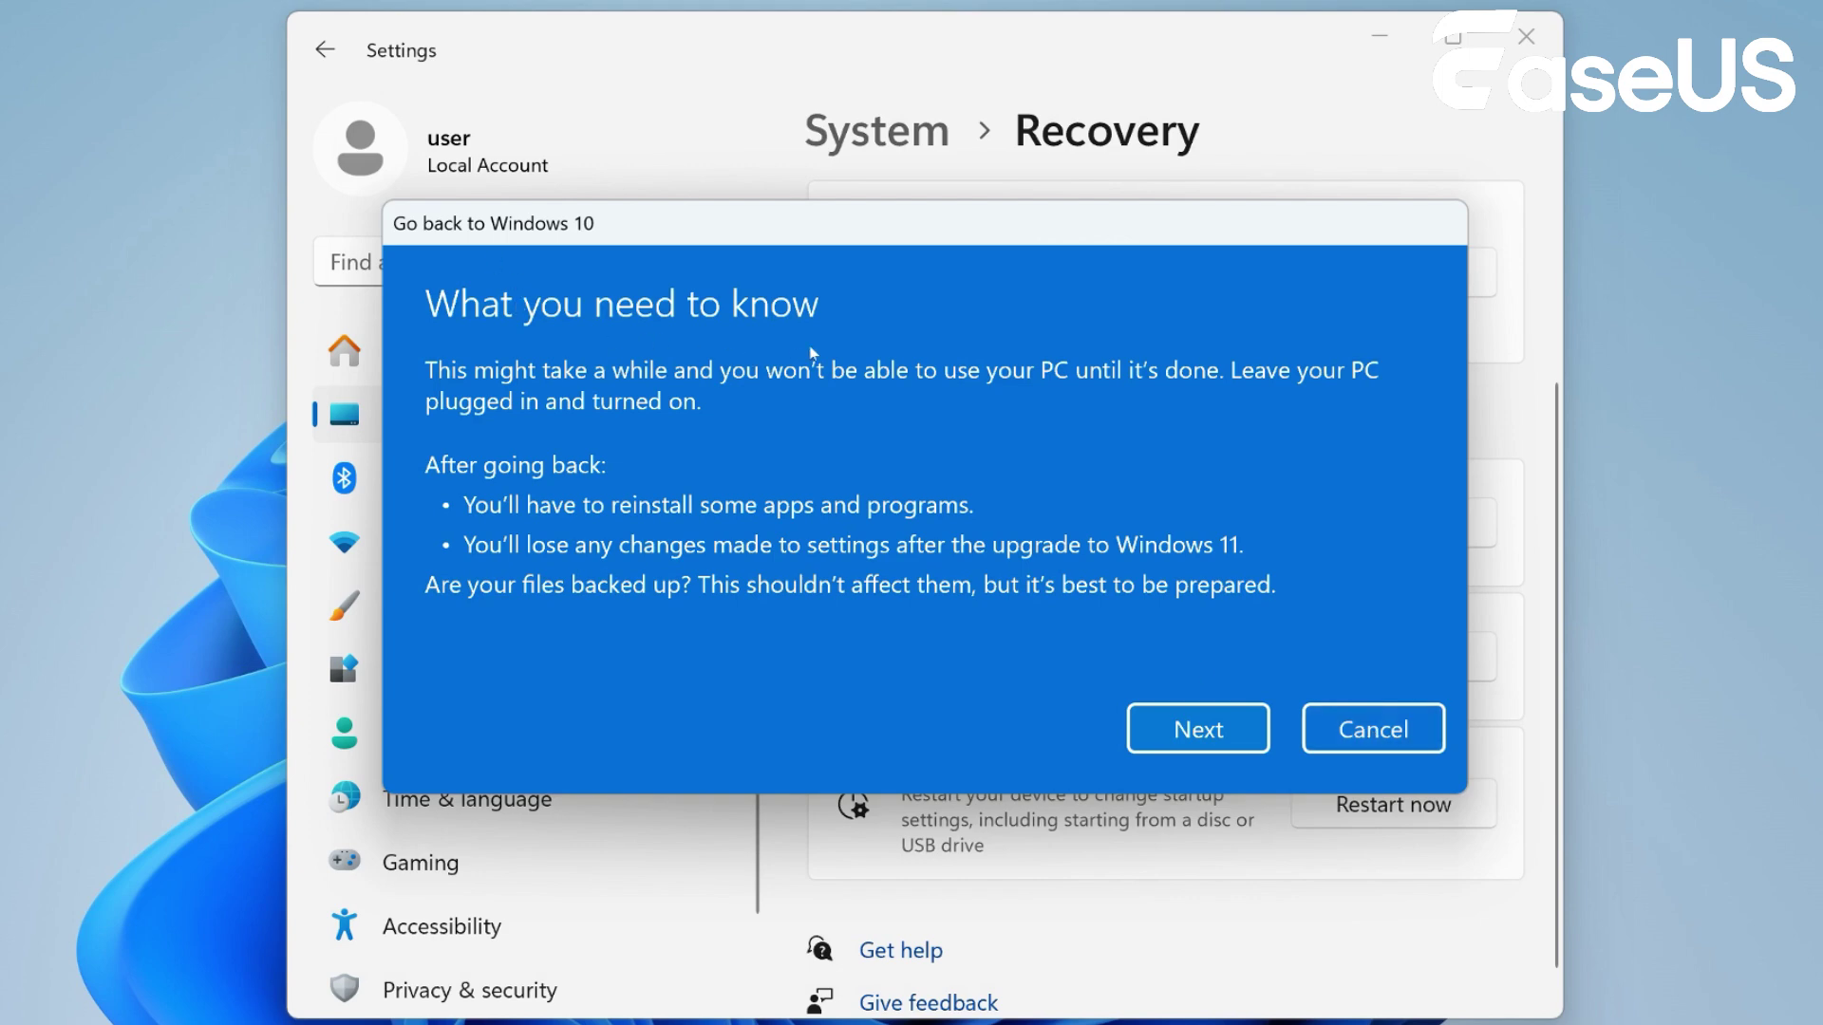
pyautogui.click(1164, 738)
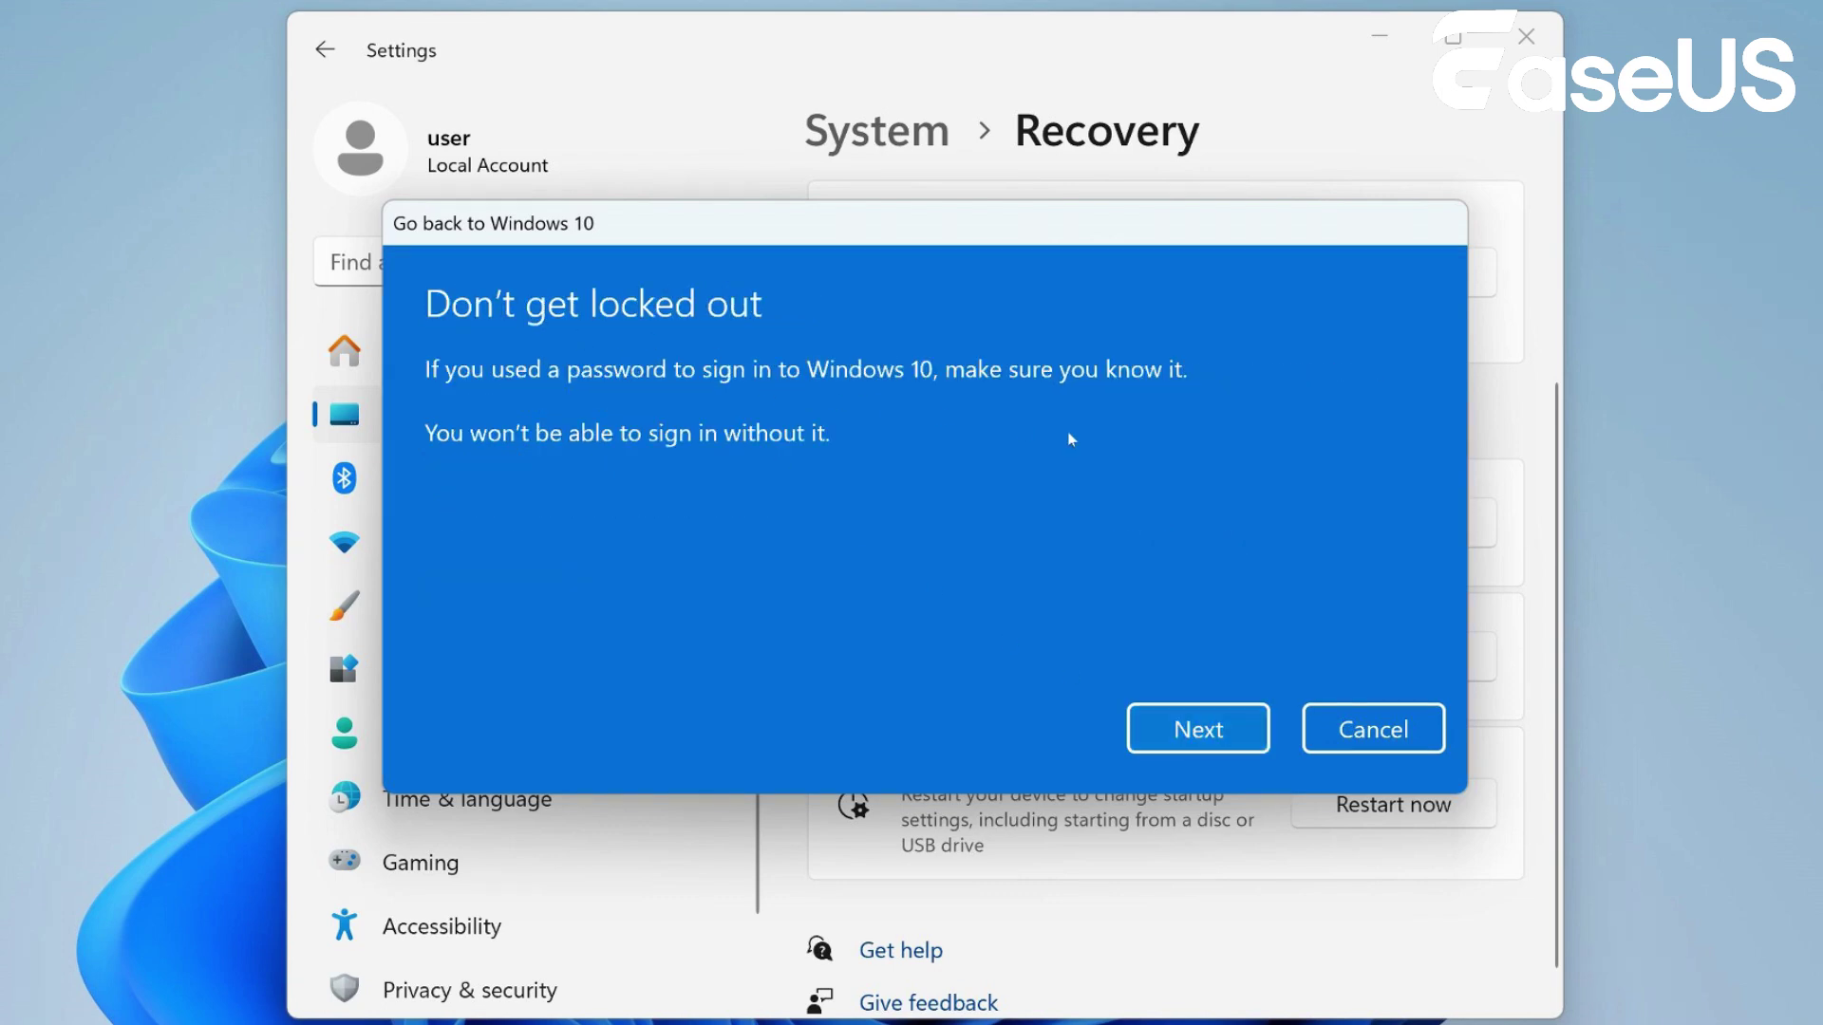
pyautogui.click(1194, 732)
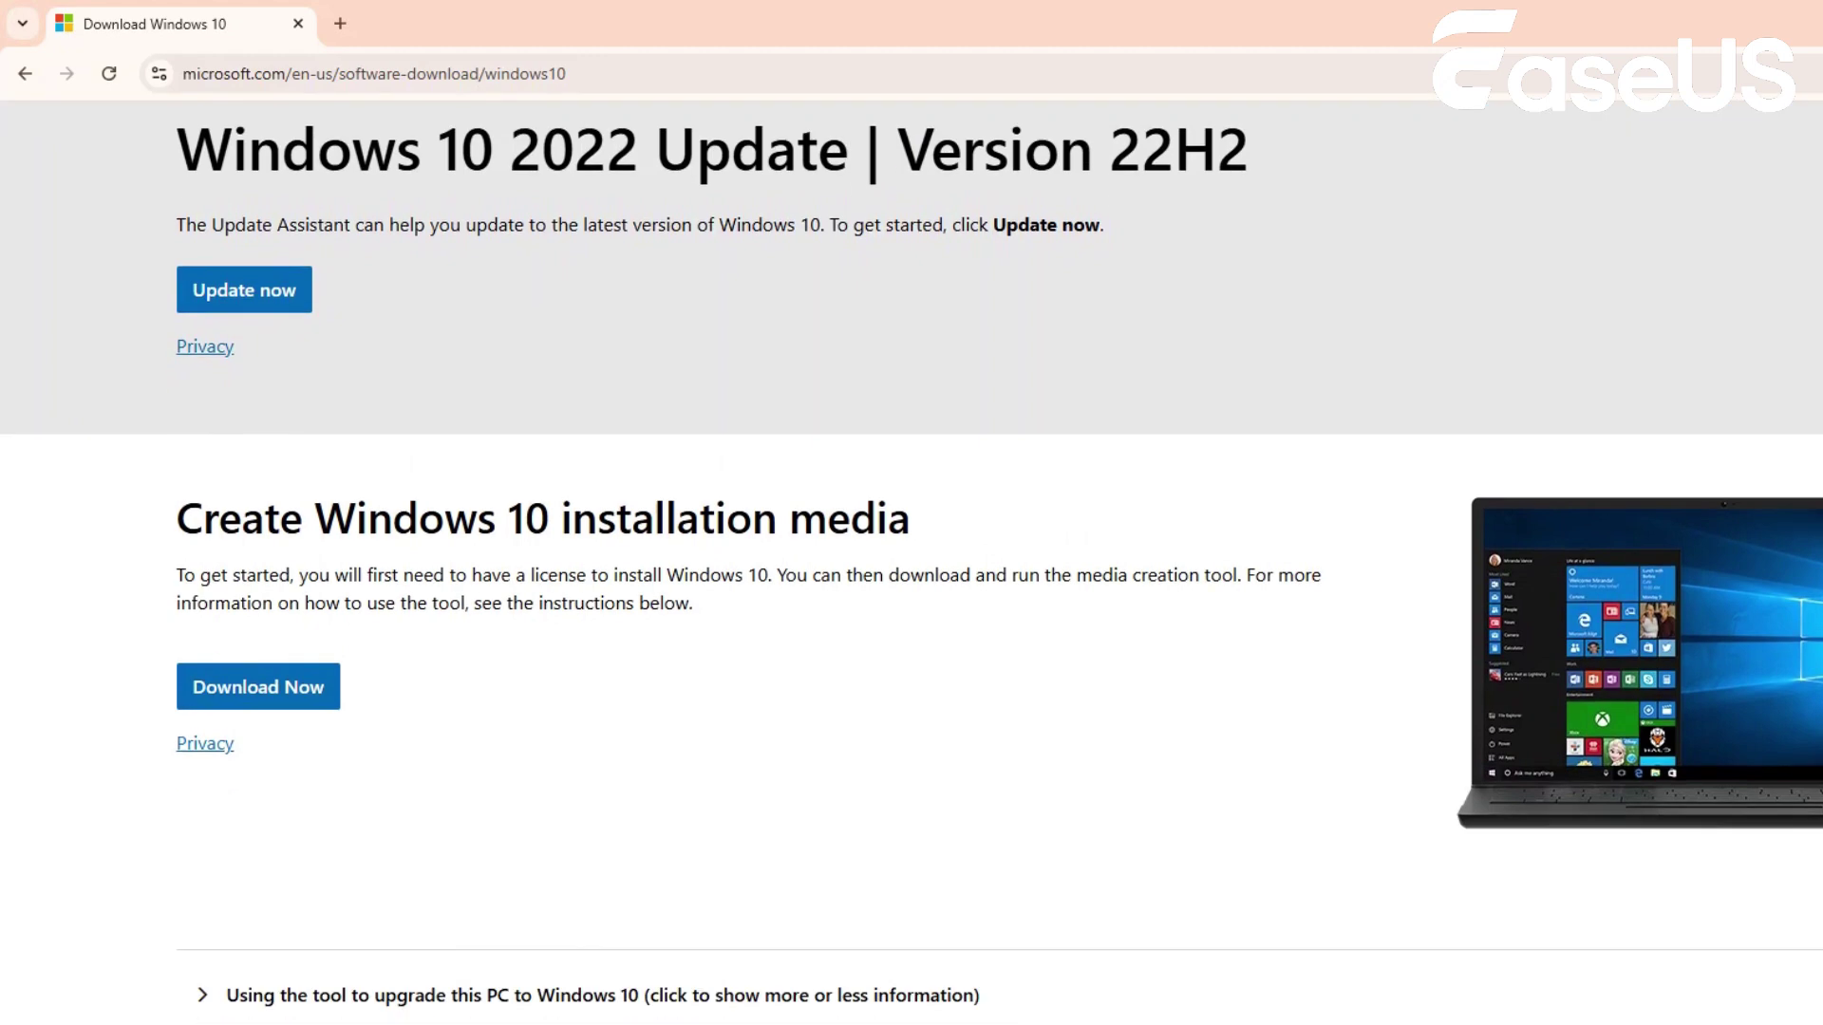
# - Download the media creation tool from 'Create Windows 10 installation media'
pyautogui.moveTo(177, 518); pyautogui.dragTo(909, 518)
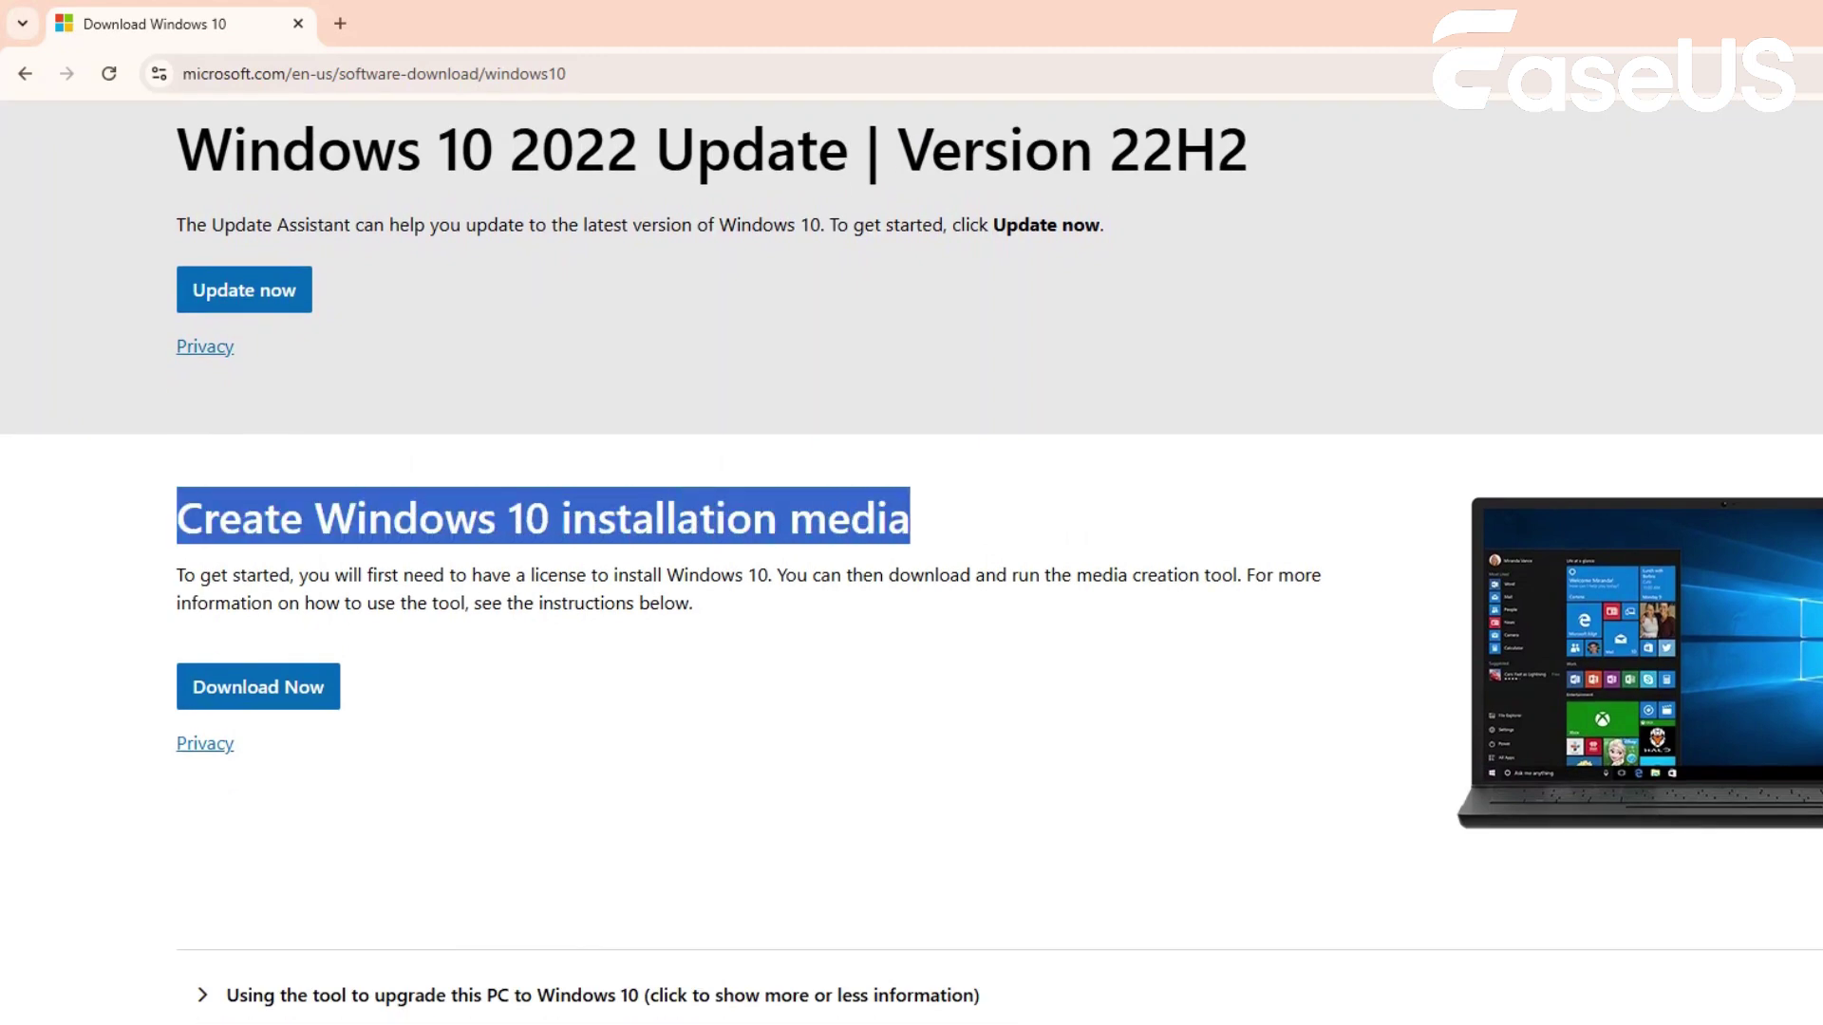
pyautogui.press('Tab')
pyautogui.press('Return')
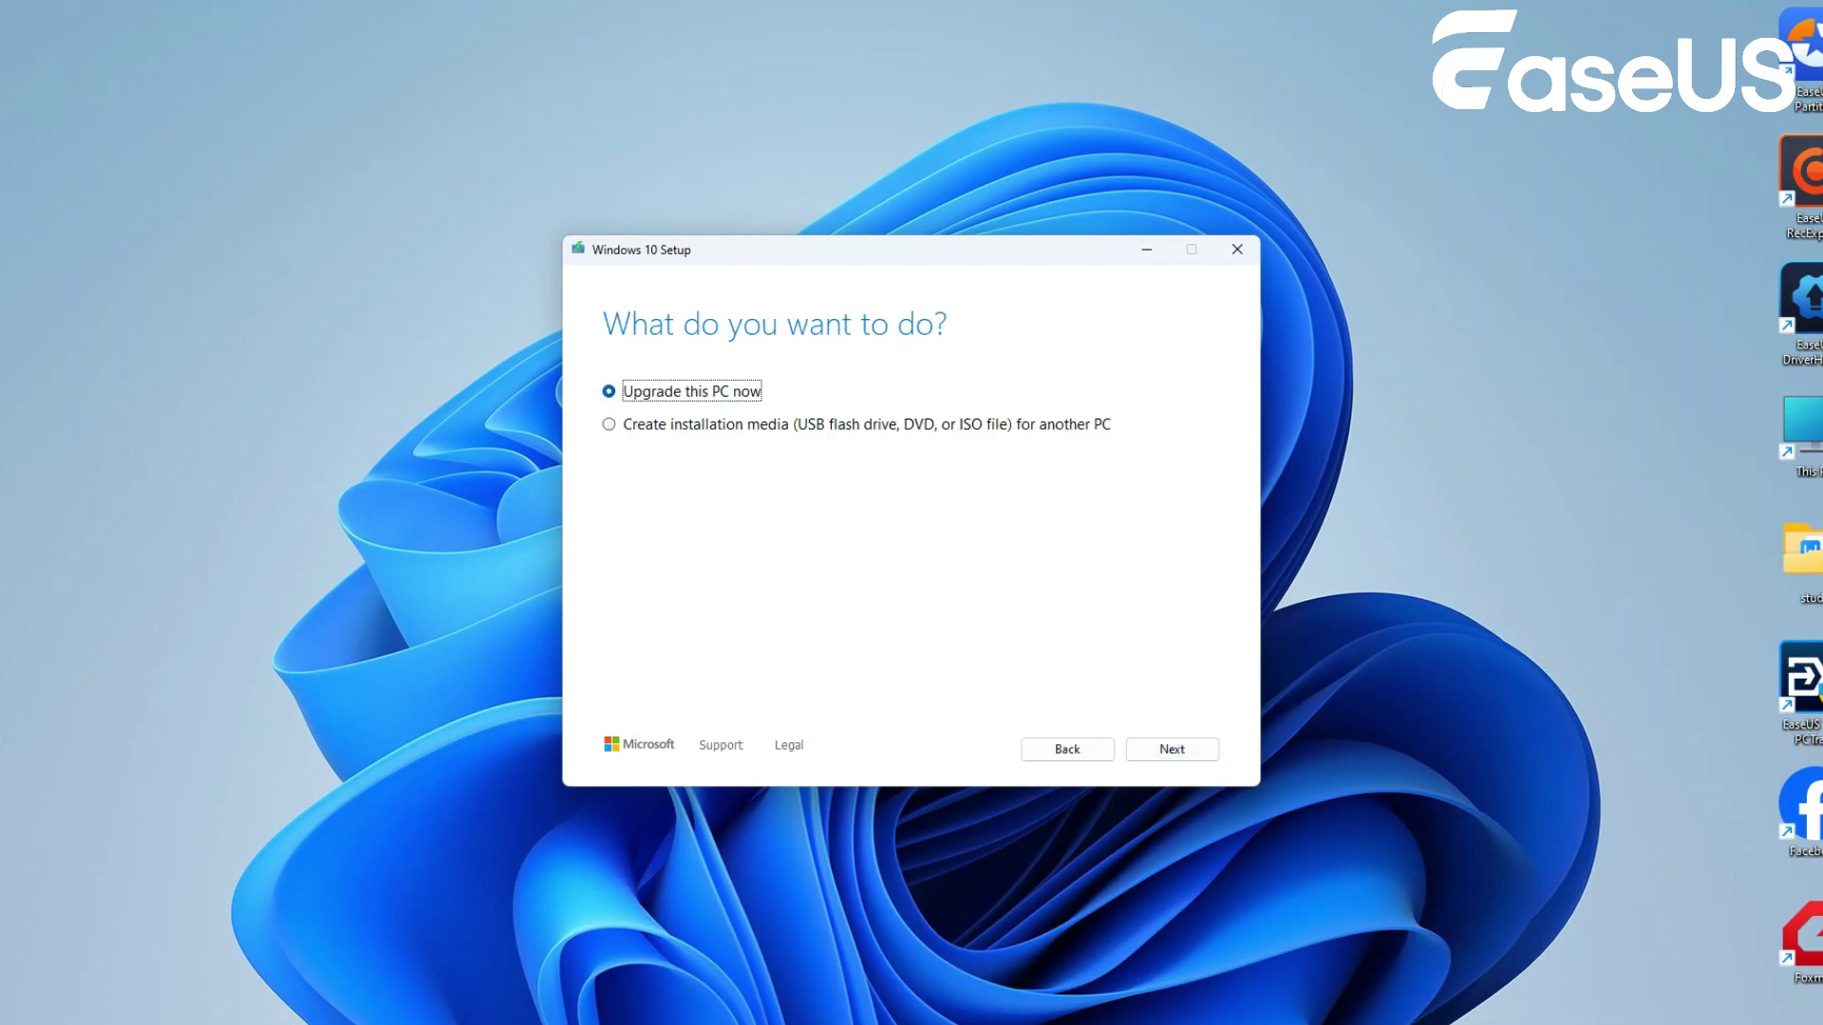
# - Create installation media for another PC, recommended options off, language English (United Kingdom)
pyautogui.click(609, 425)
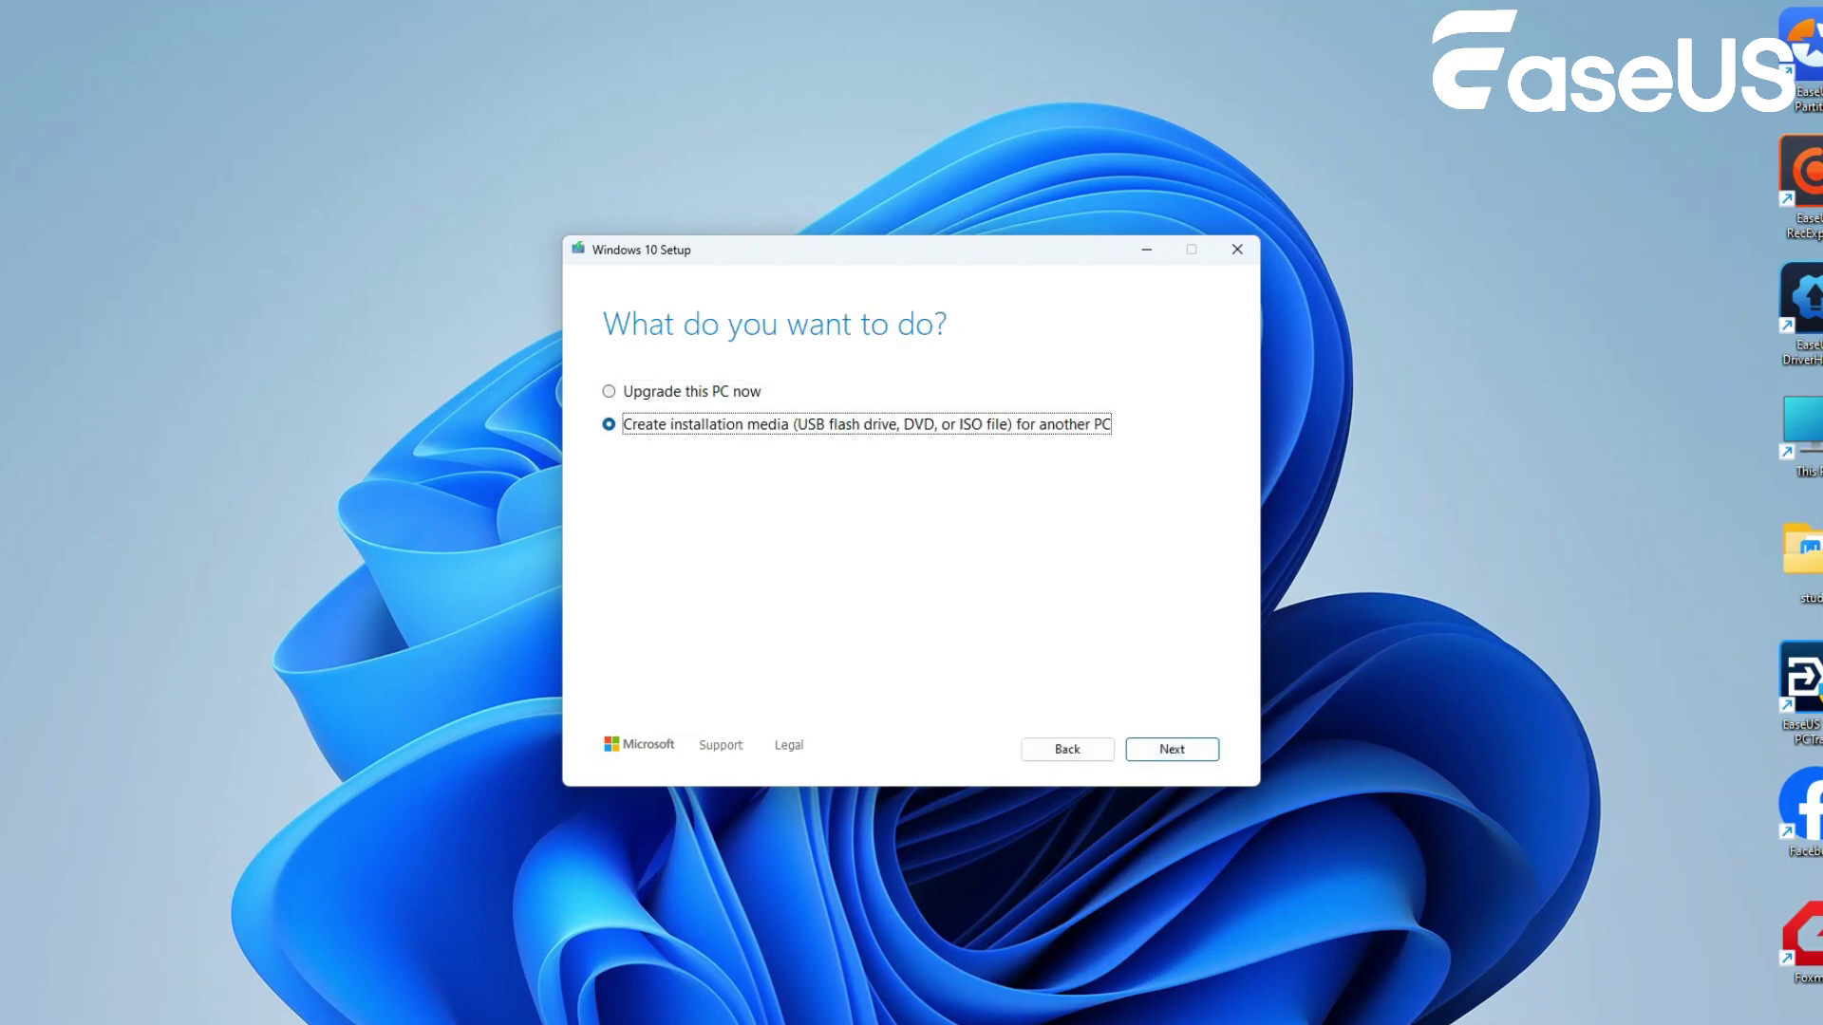
pyautogui.press('Return')
pyautogui.press('space')
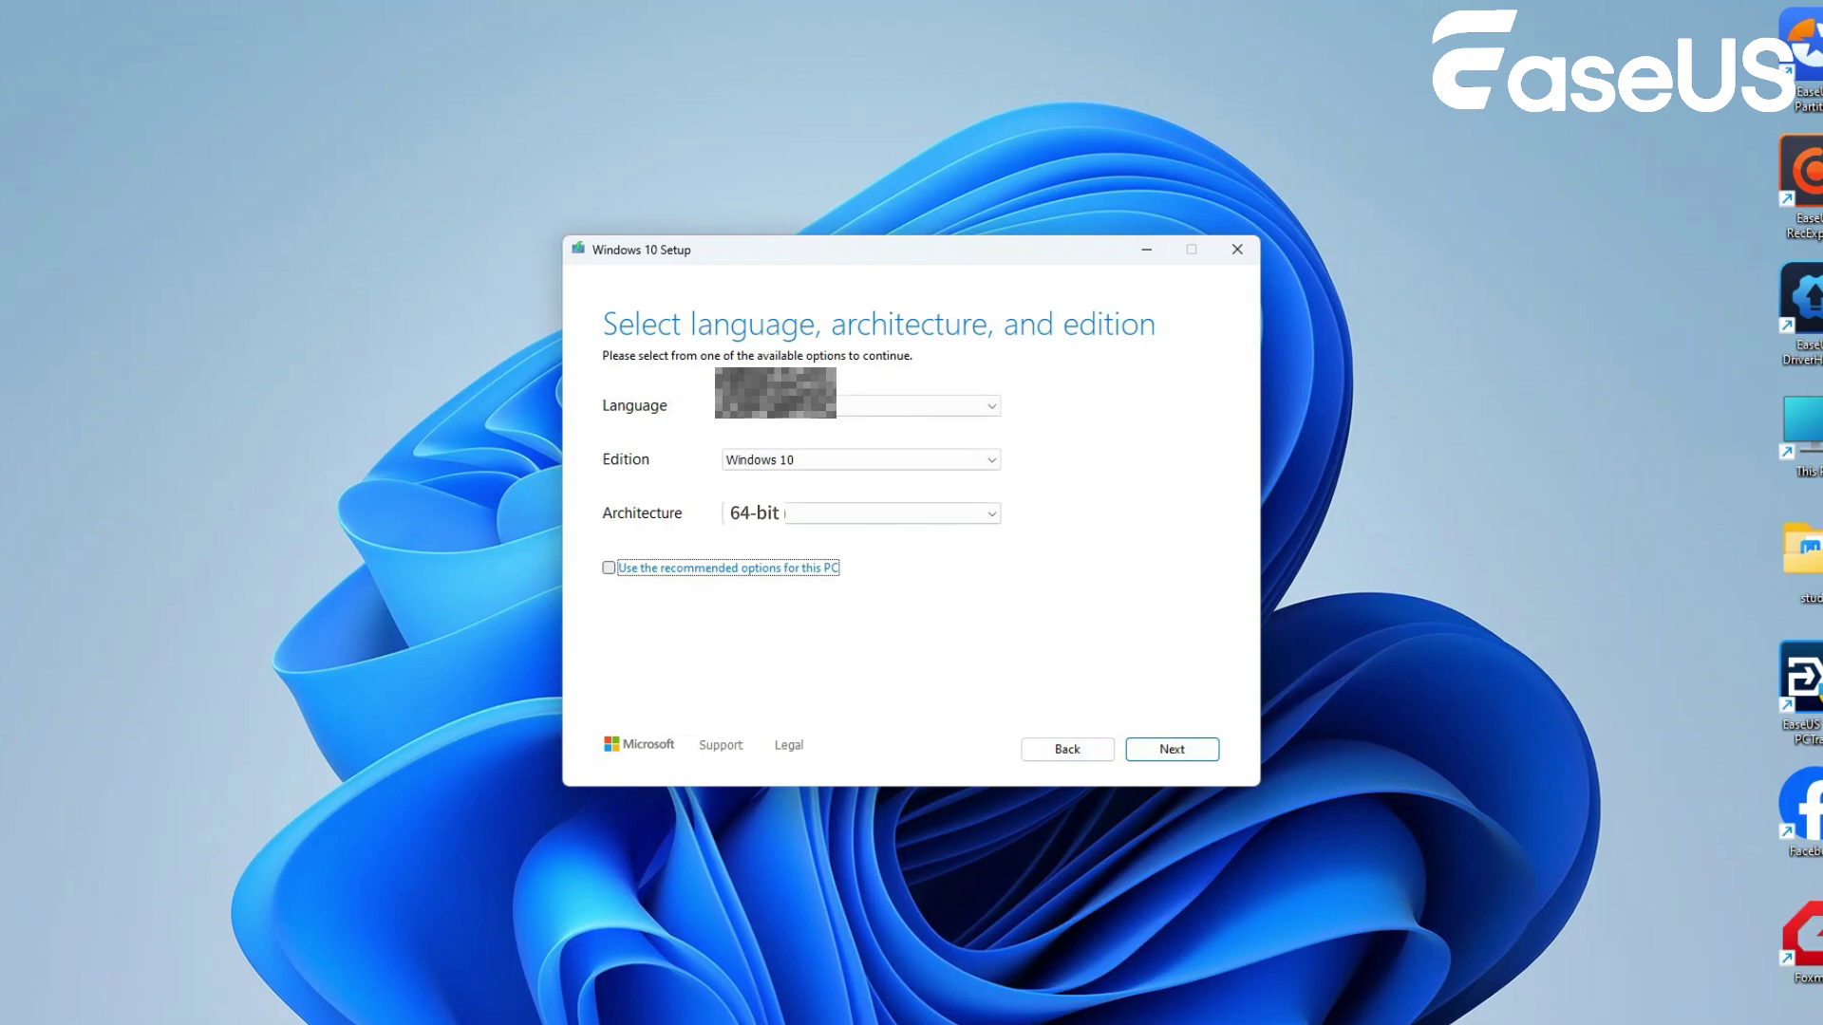
pyautogui.click(859, 405)
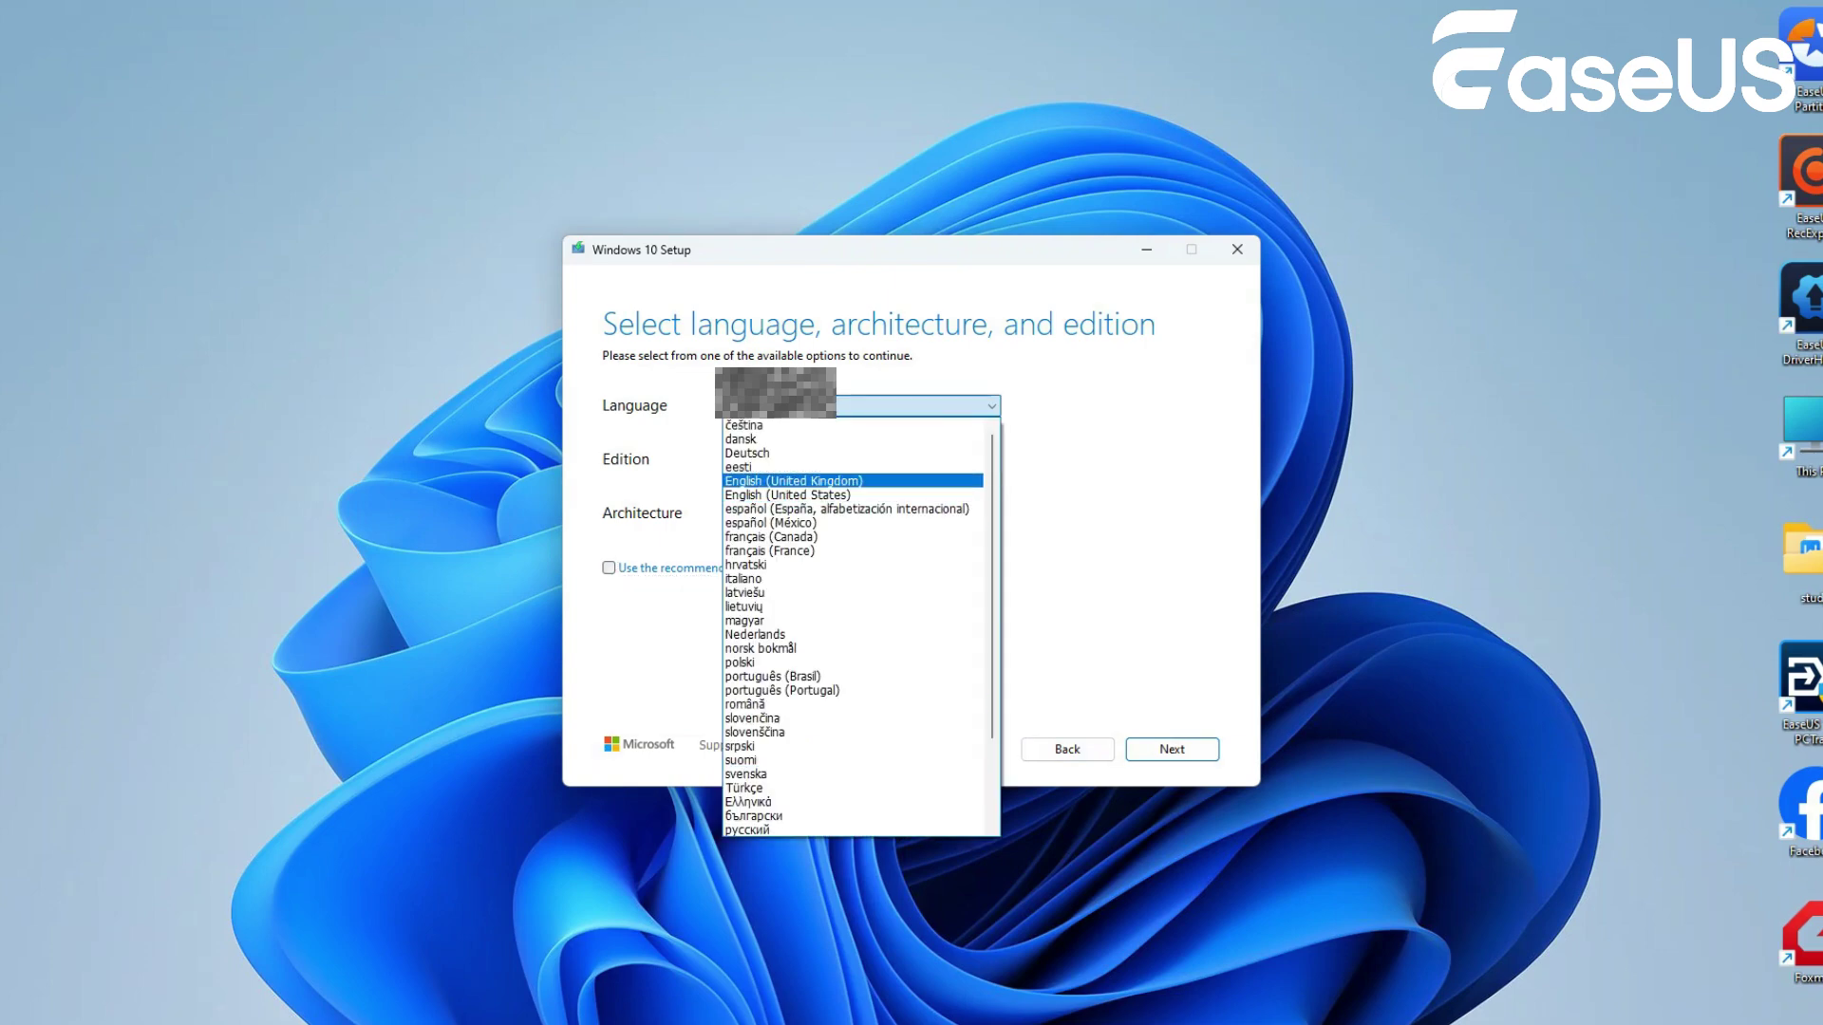
pyautogui.click(807, 494)
pyautogui.press('Return')
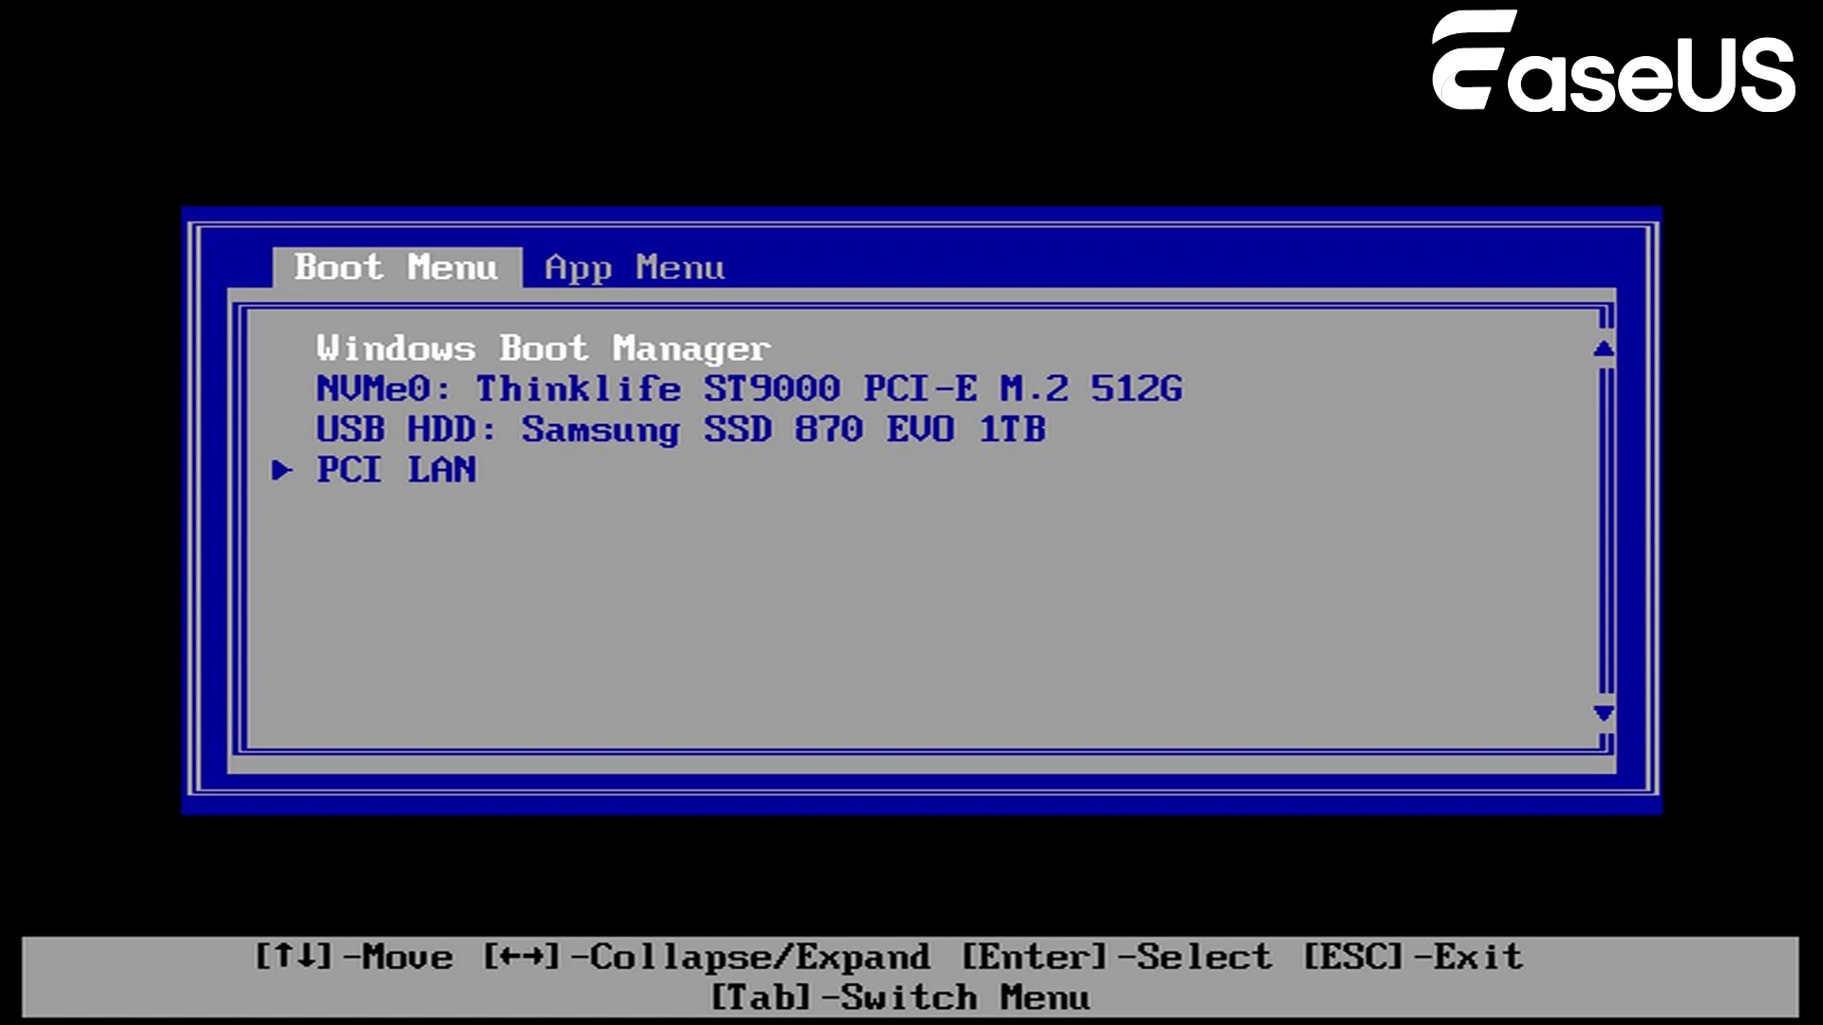
# - Highlight USB HDD: Samsung SSD 870 EVO 1TB in the boot menu
pyautogui.press('Down')
pyautogui.press('Down')
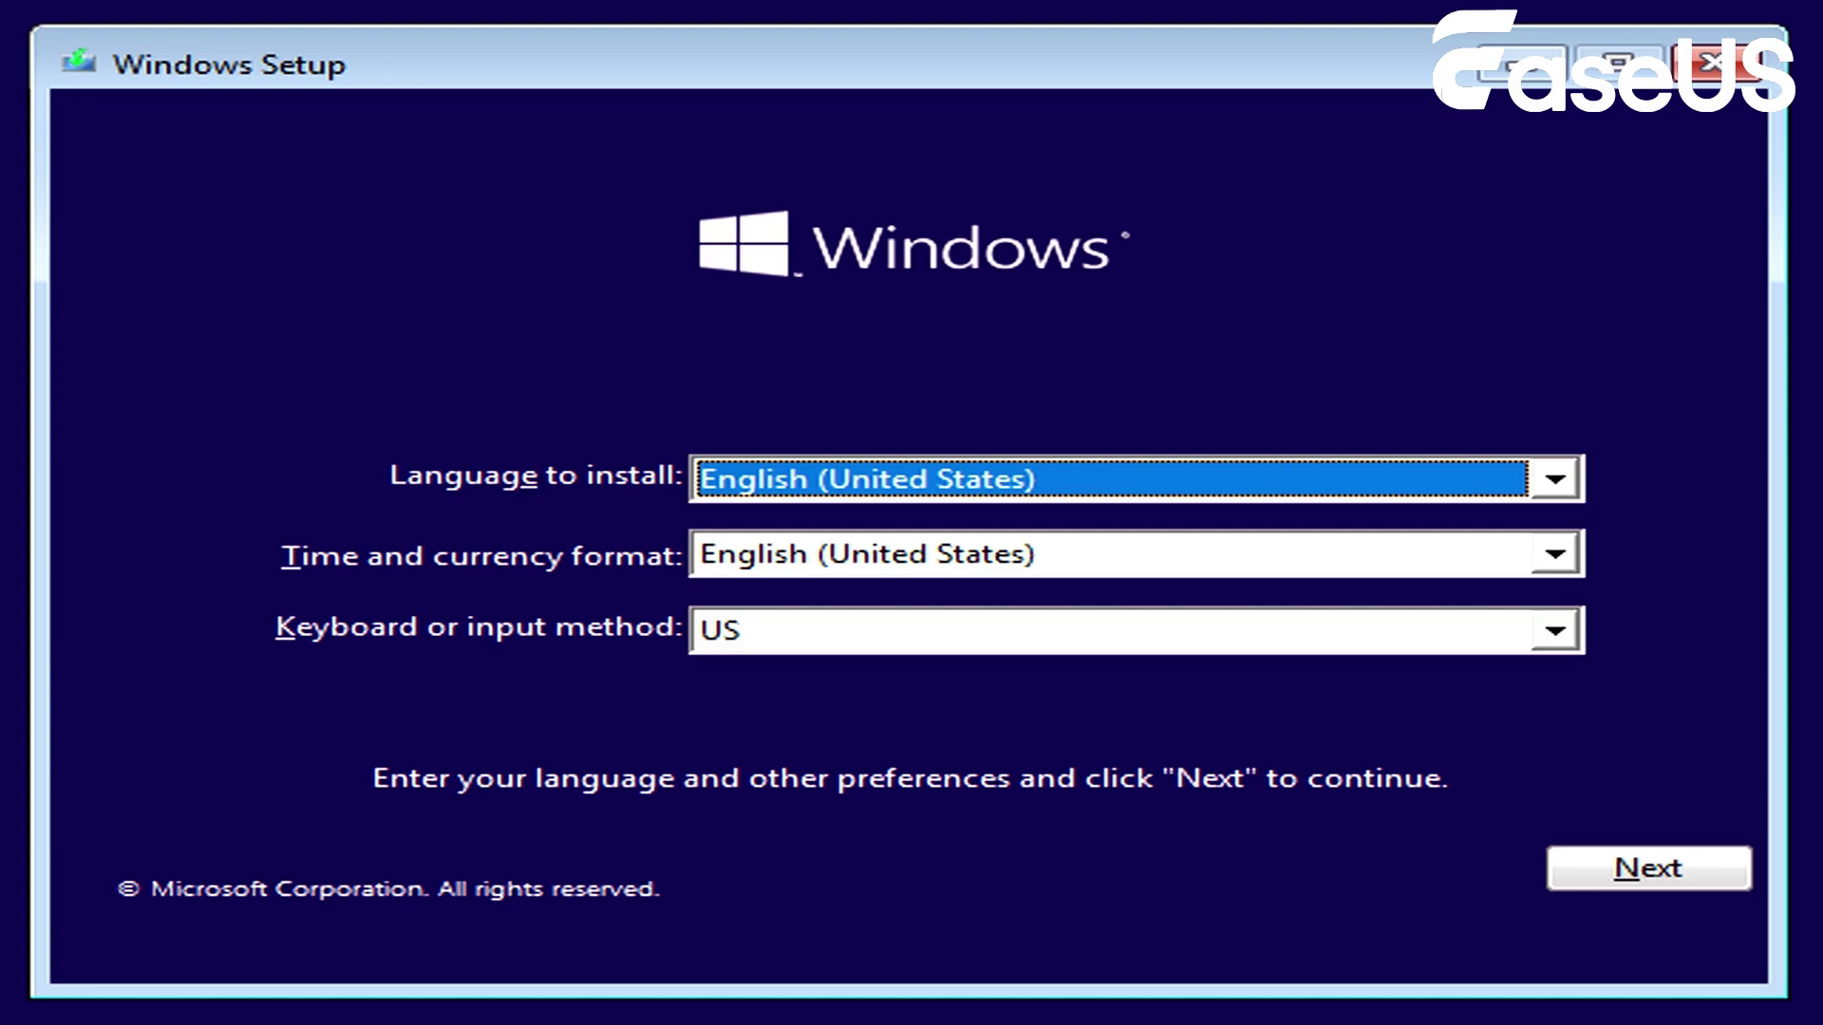
# - Start Windows Setup with Windows 10 Pro selected and the license terms accepted
pyautogui.click(1707, 873)
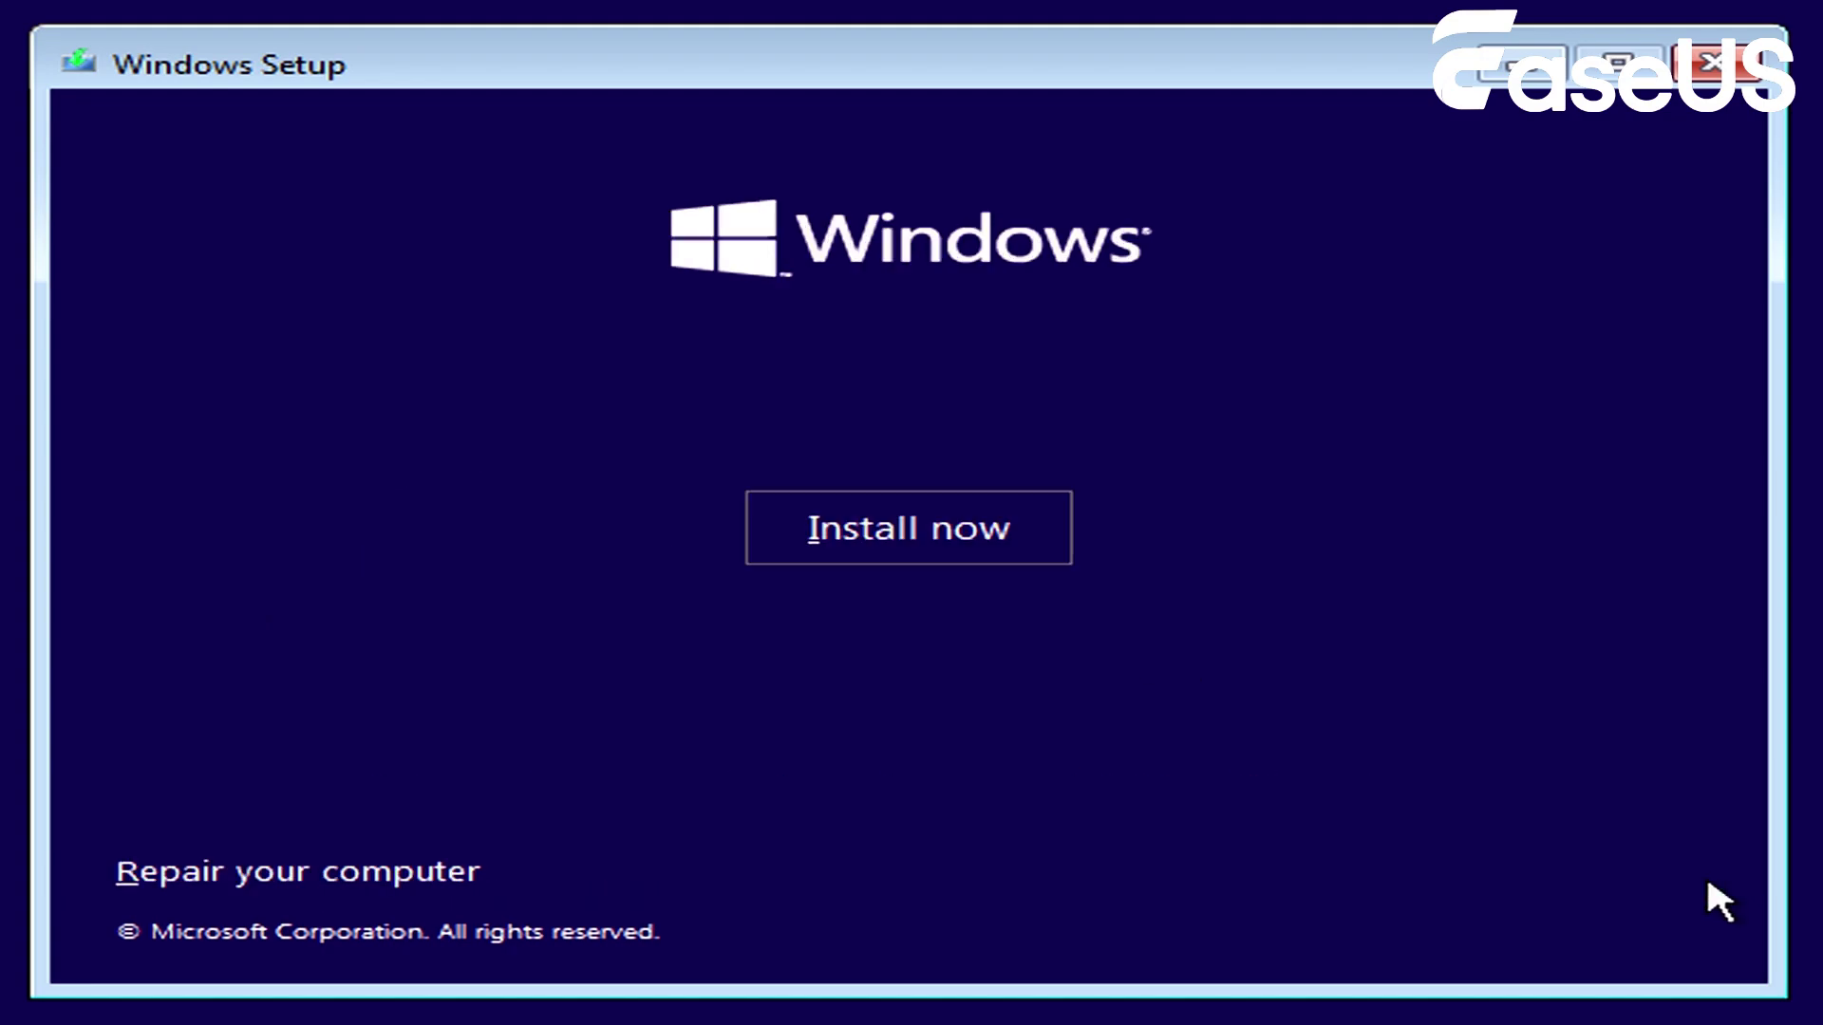
pyautogui.click(1028, 558)
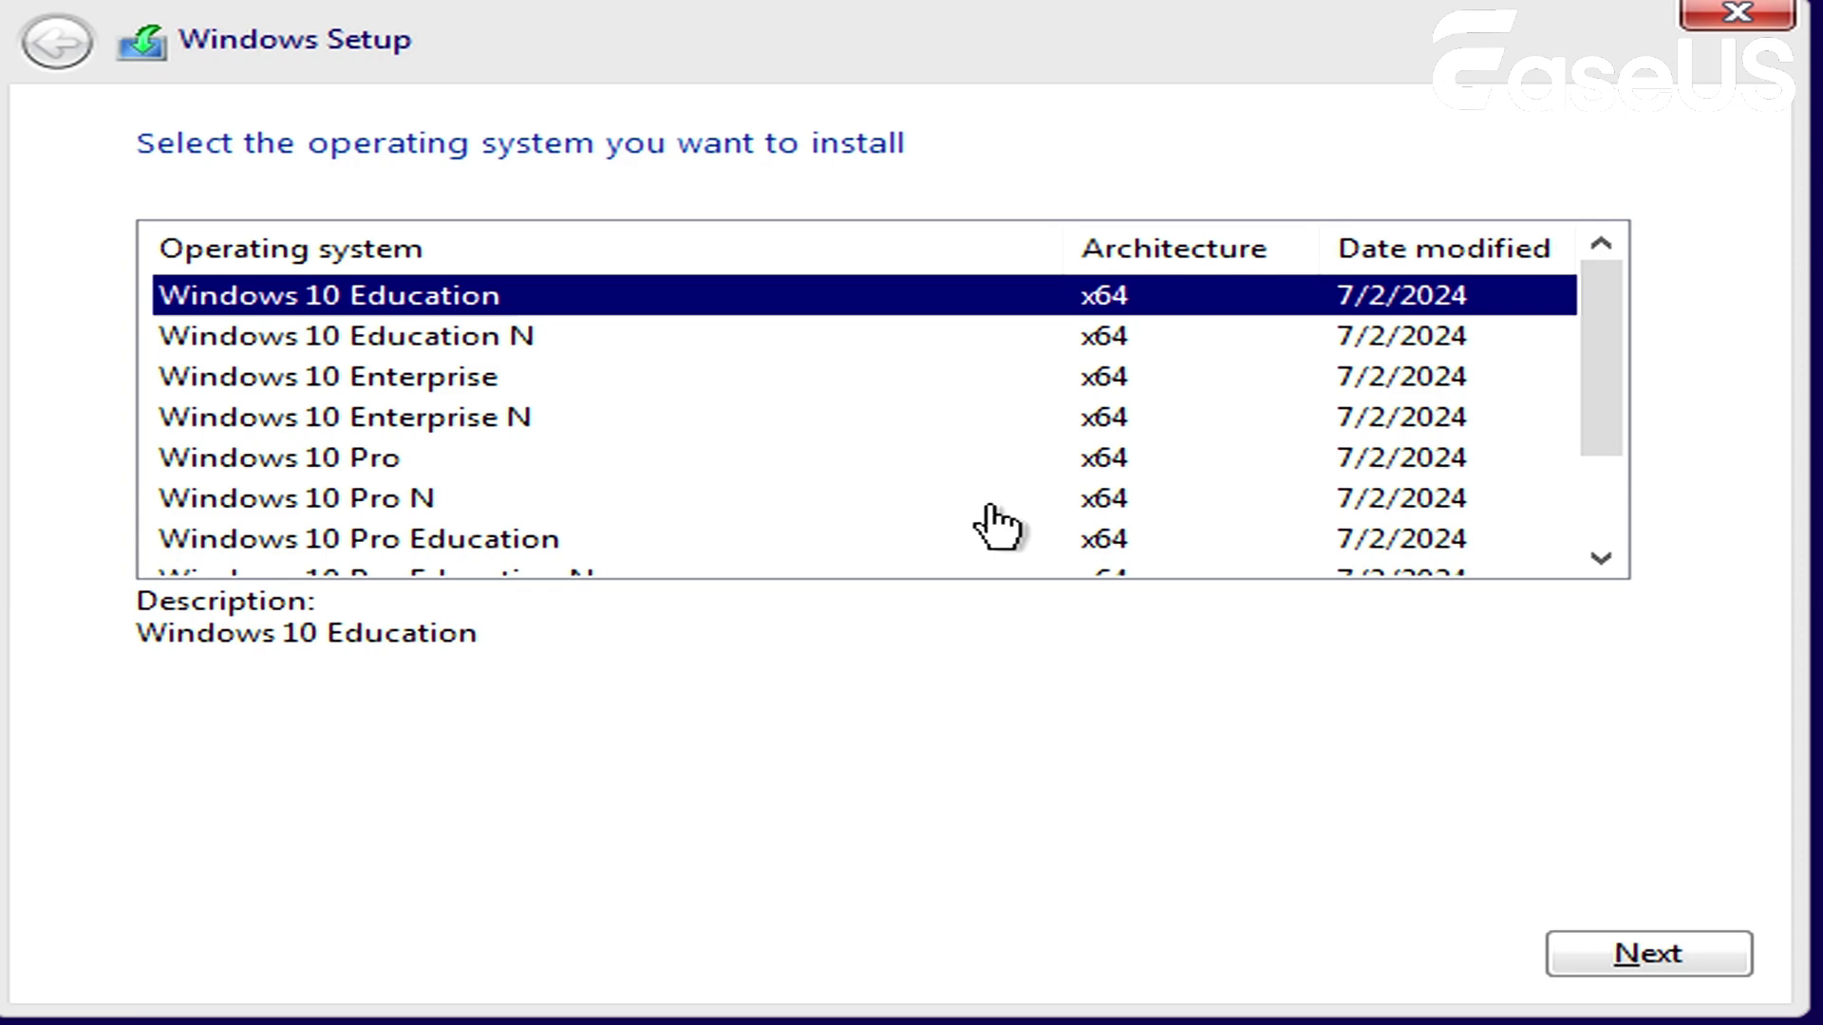
pyautogui.click(989, 495)
pyautogui.click(995, 470)
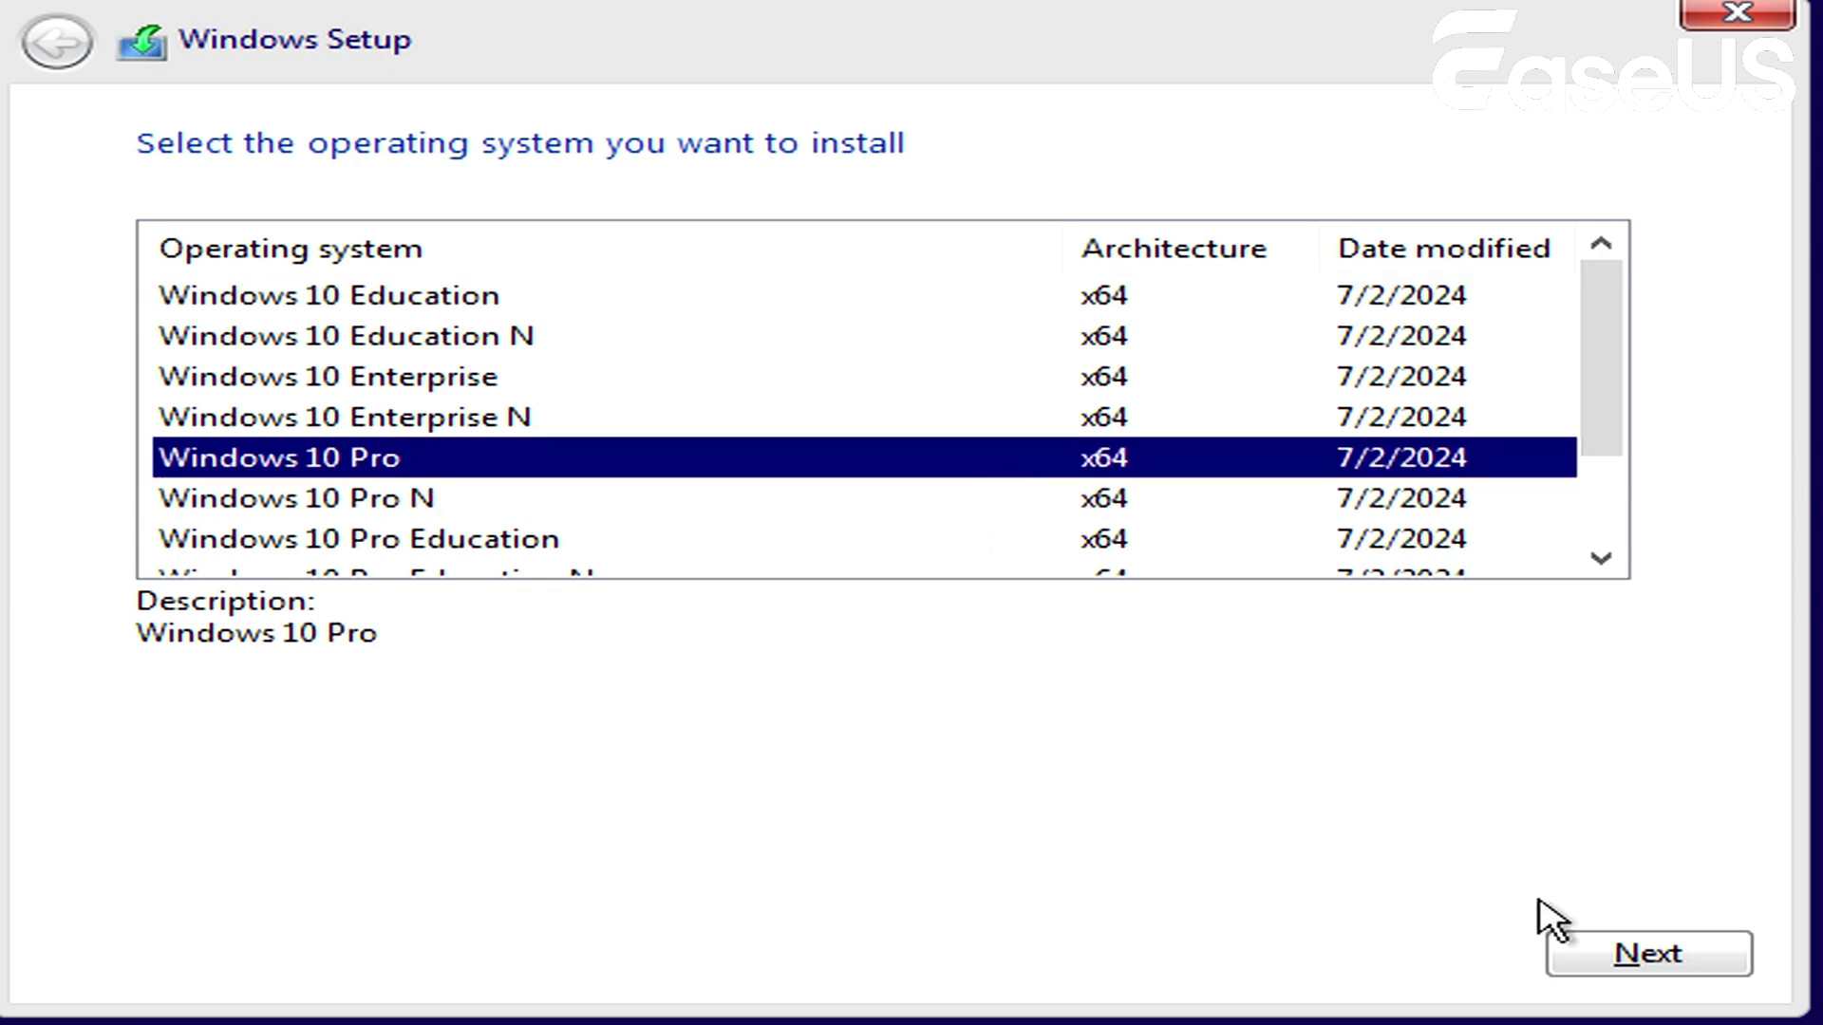
pyautogui.click(1580, 949)
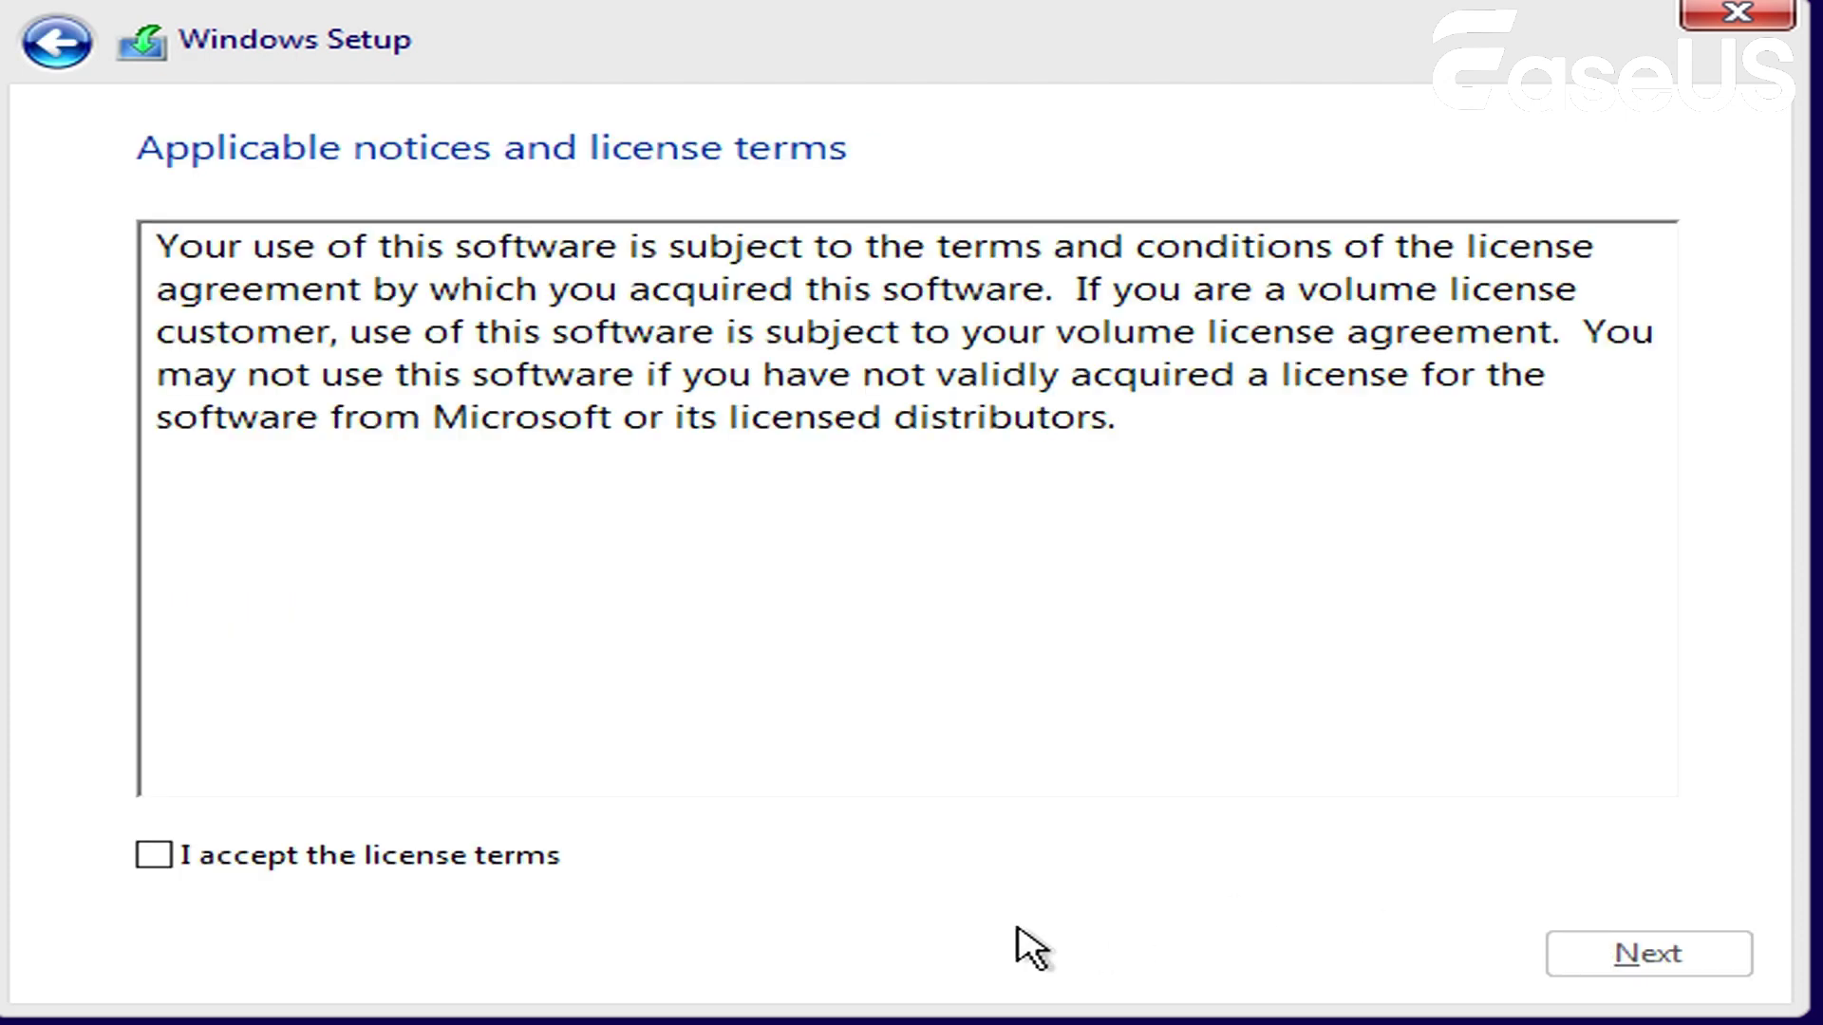
pyautogui.click(530, 855)
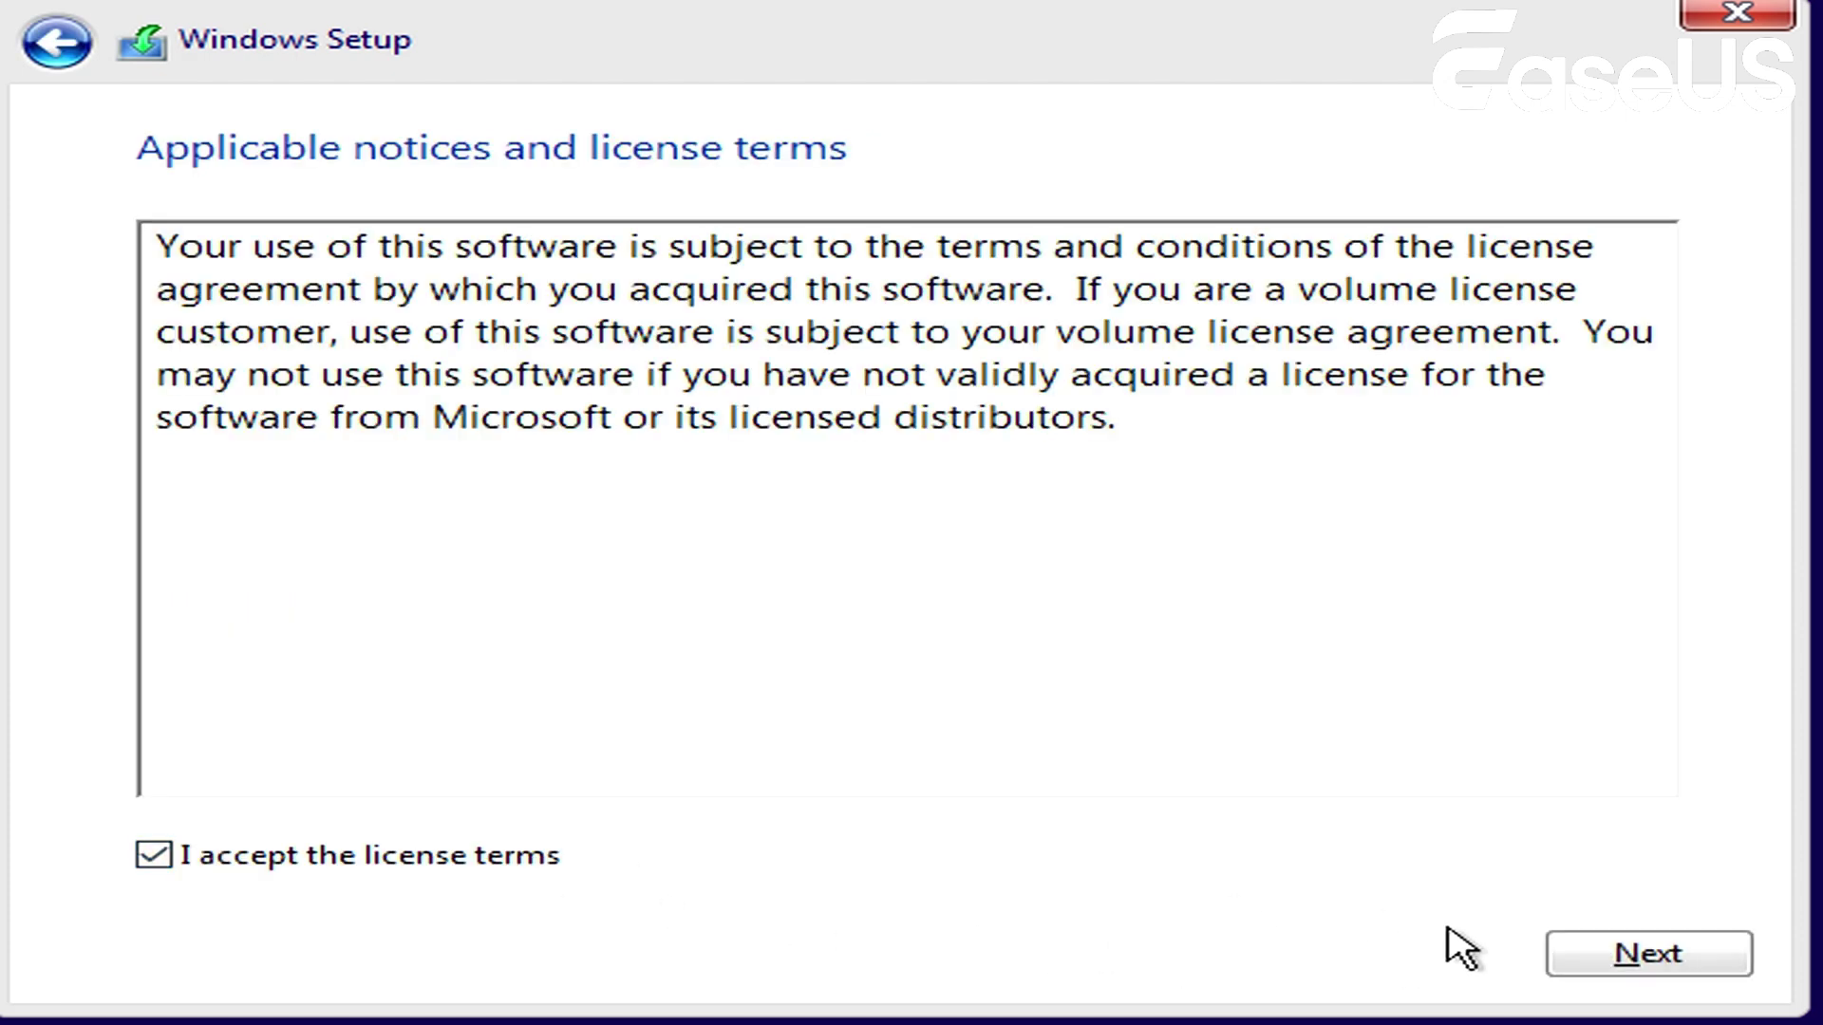
pyautogui.click(1553, 952)
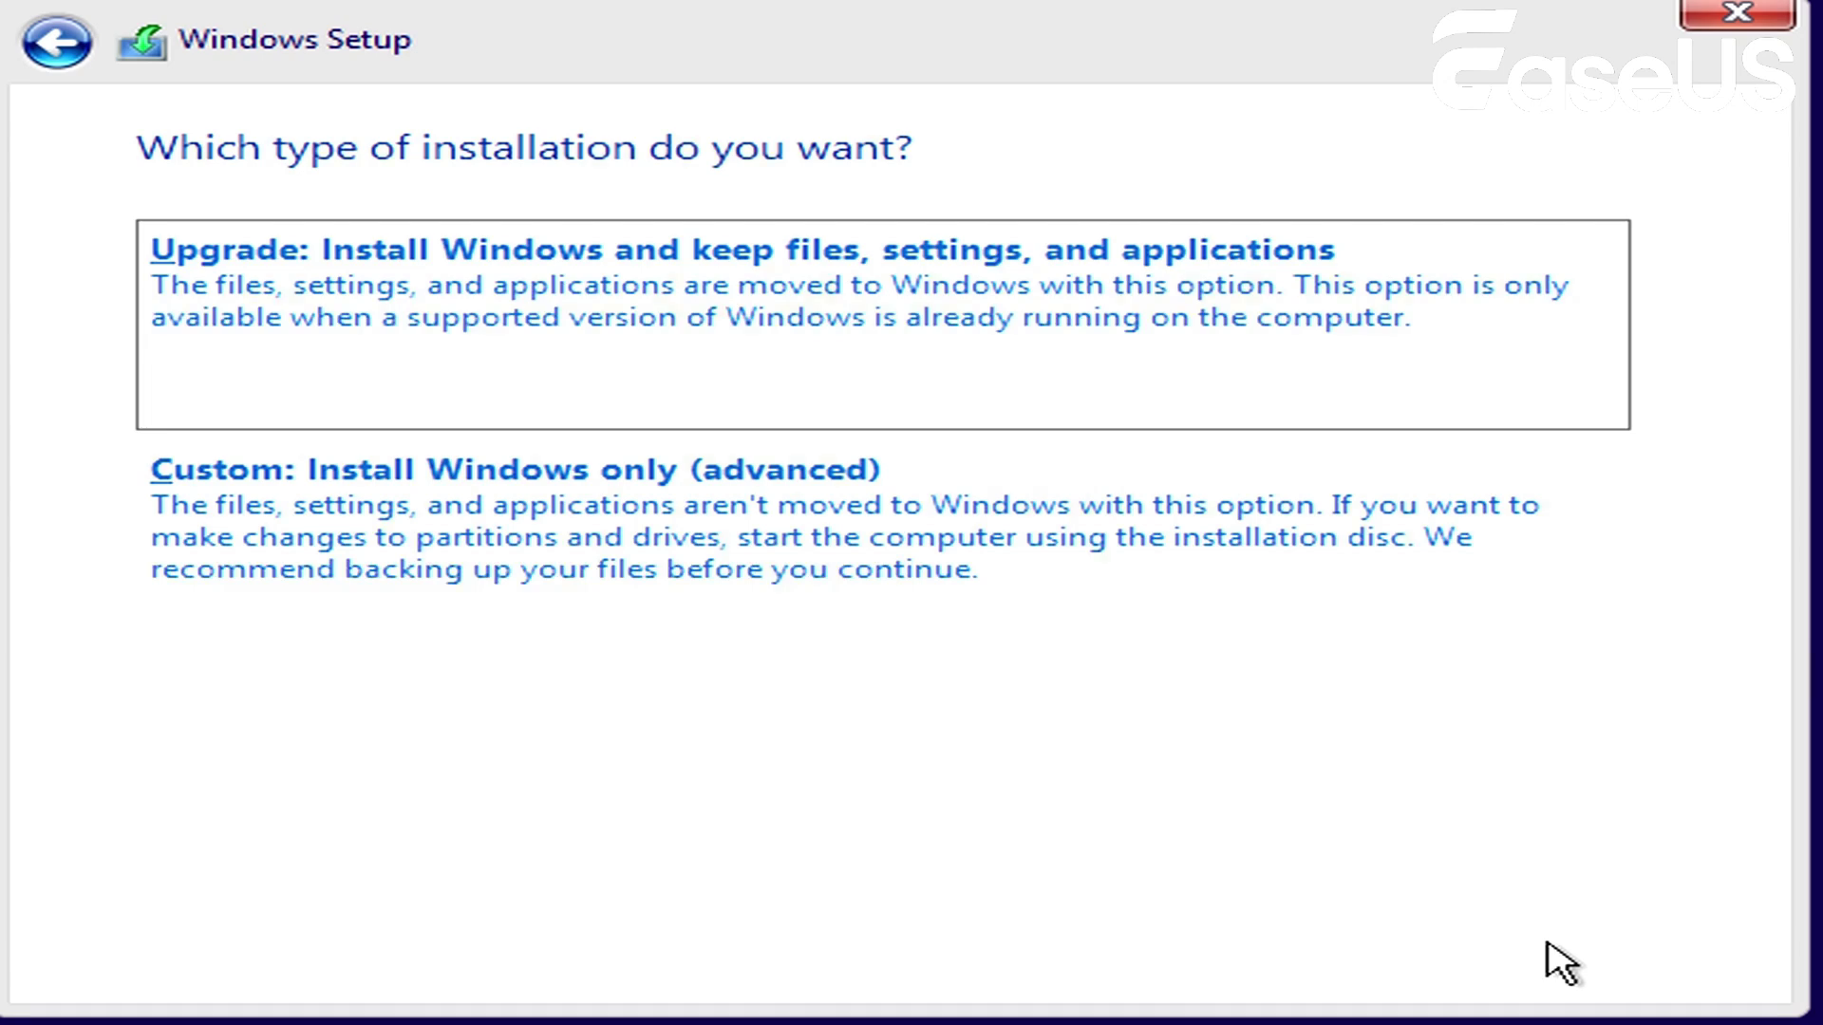
# - Do a Custom install onto Drive 0 Partition 3 after formatting it
pyautogui.click(1035, 606)
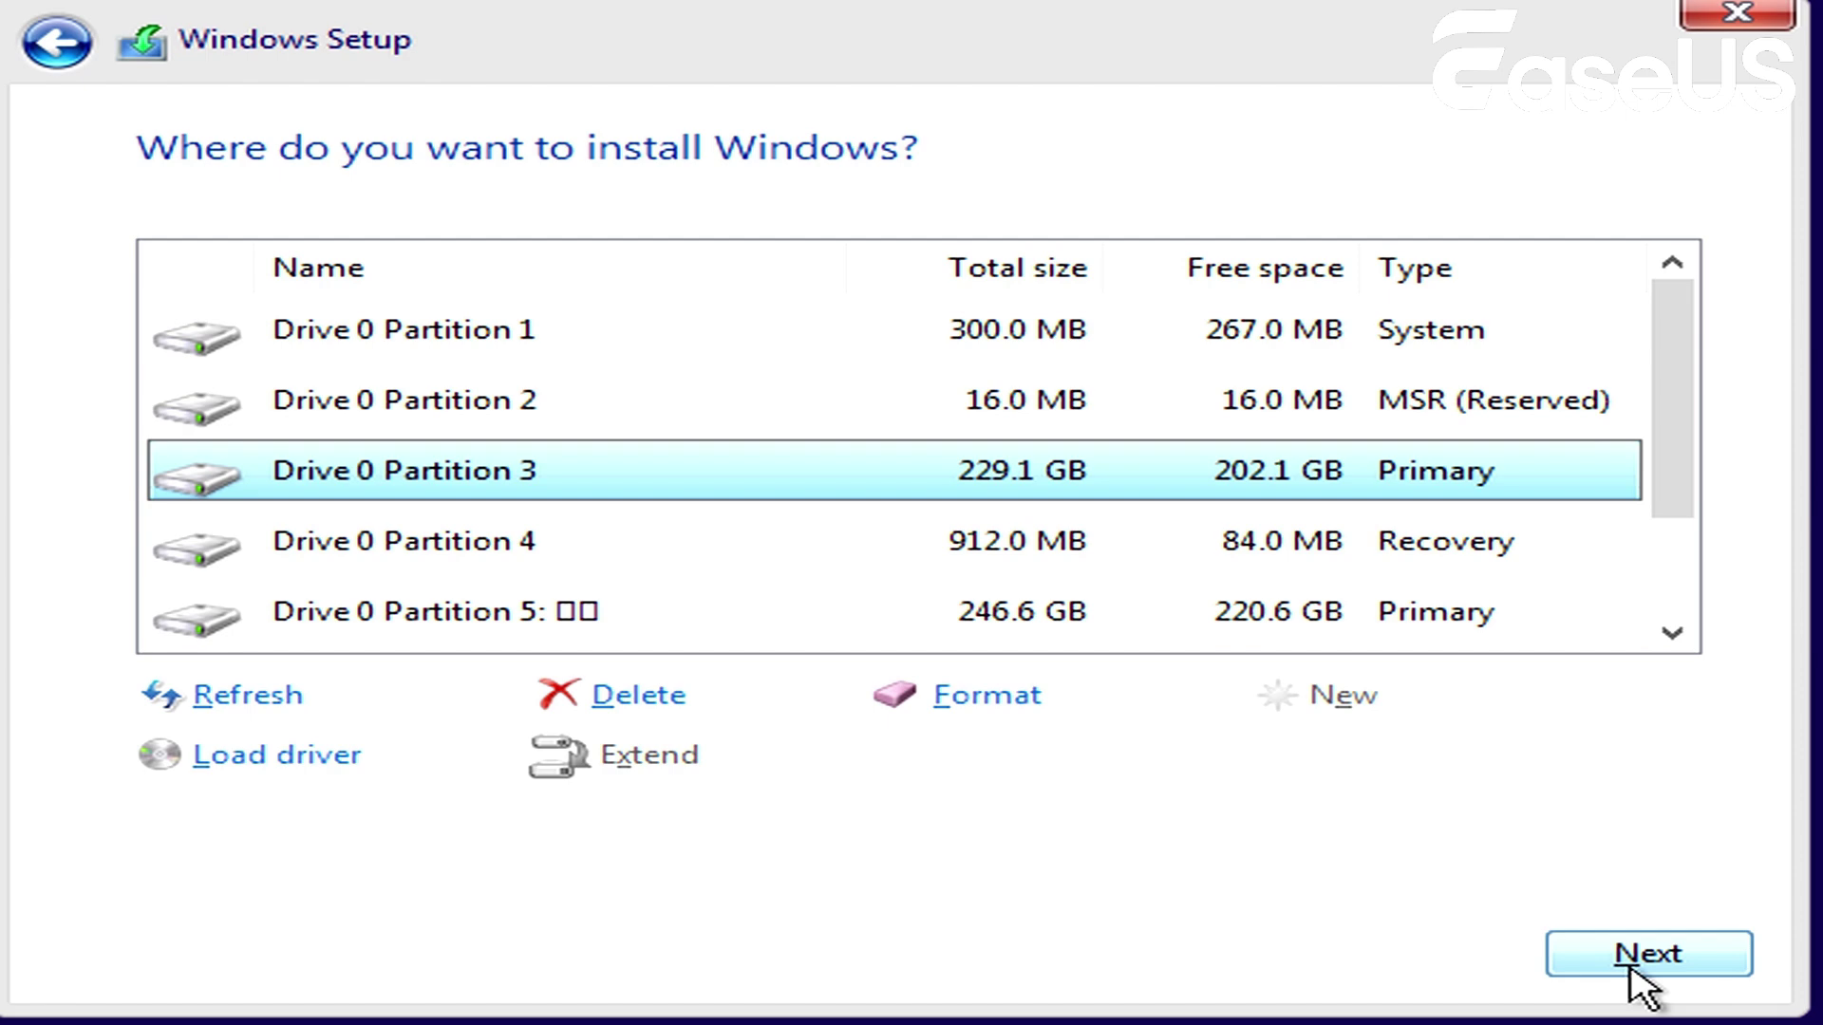
pyautogui.click(1056, 721)
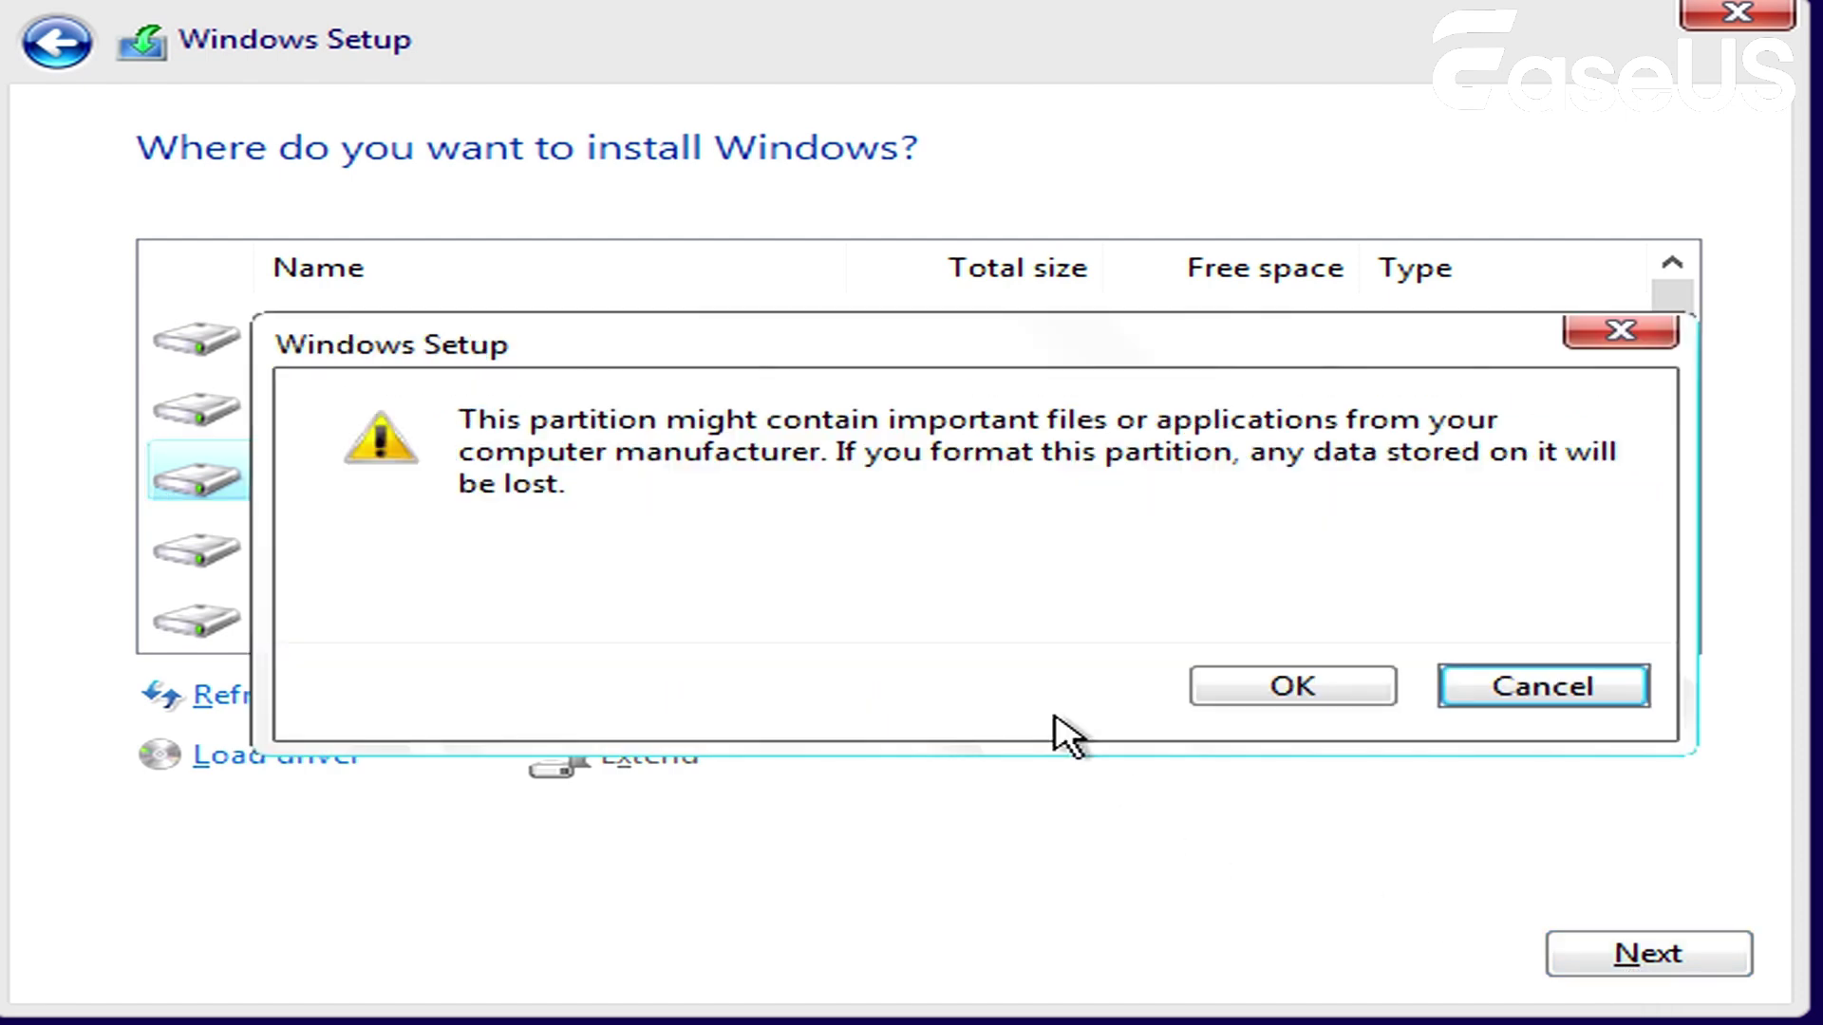
pyautogui.click(1301, 699)
pyautogui.click(1595, 954)
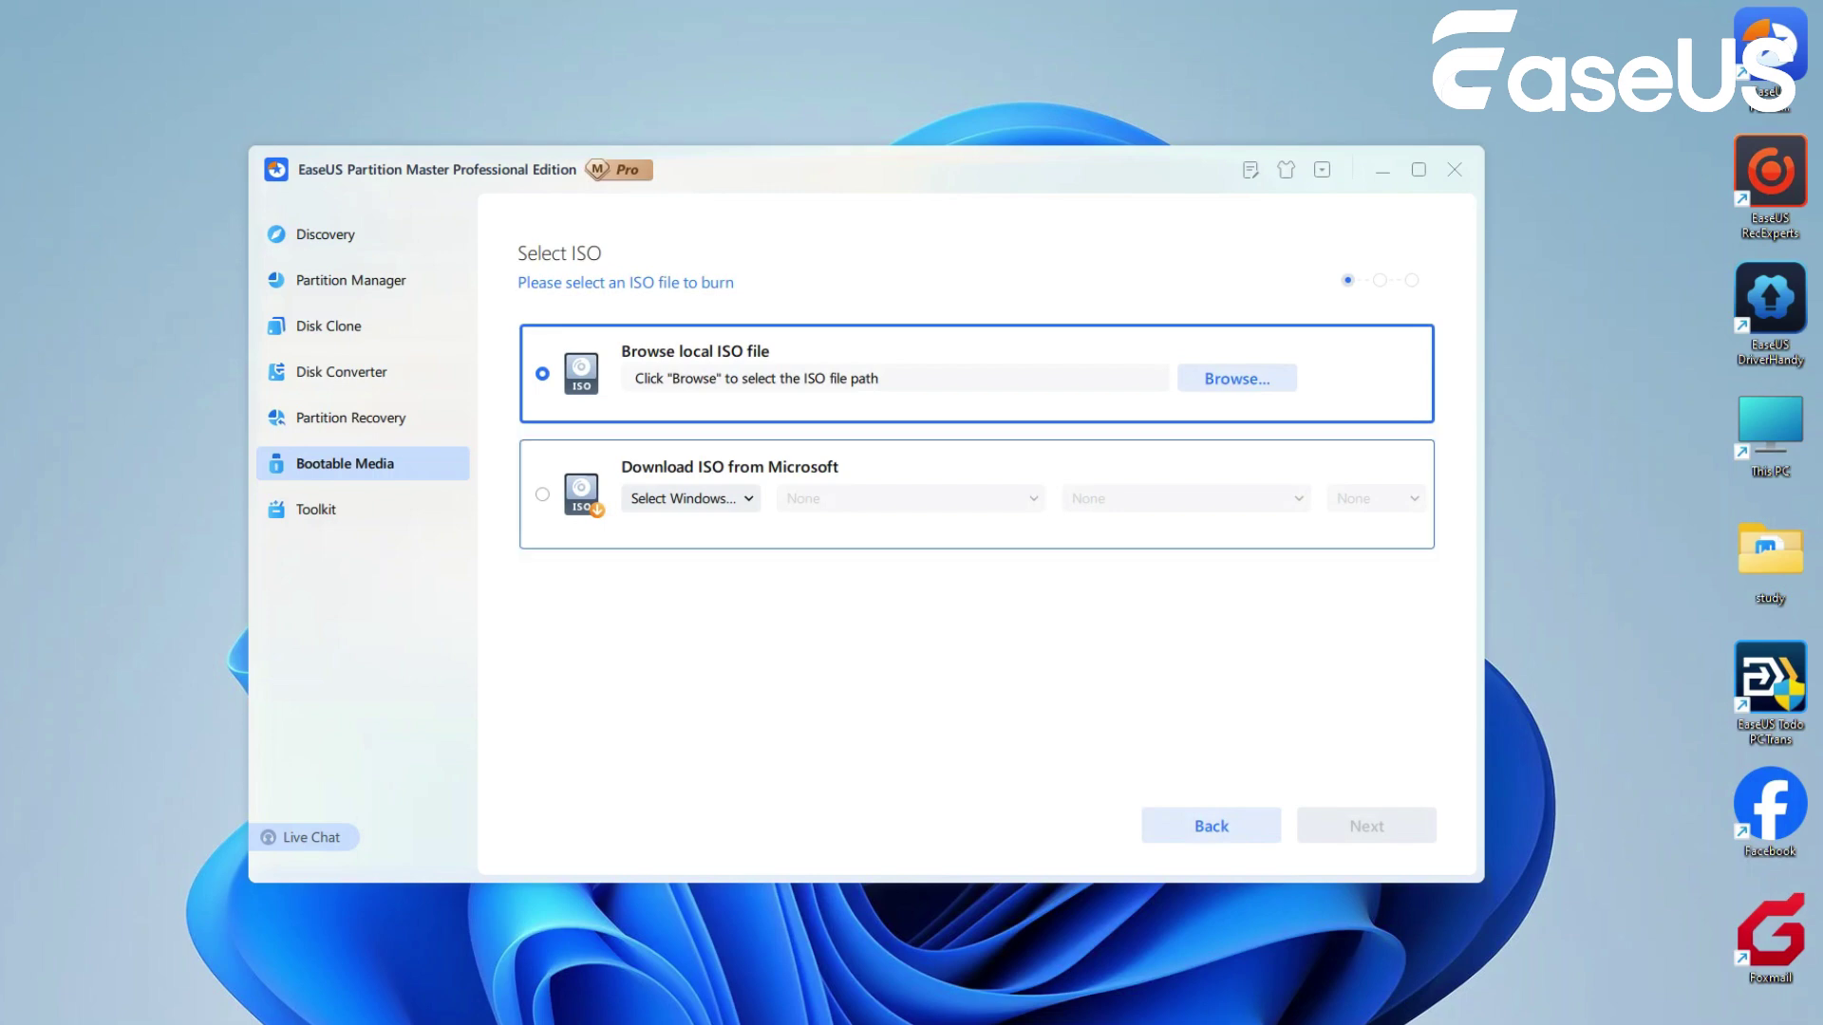
# - Download the Windows 10 ISO from Microsoft and burn it to the 115.59 GB USB drive
pyautogui.click(542, 493)
pyautogui.click(690, 498)
pyautogui.click(672, 533)
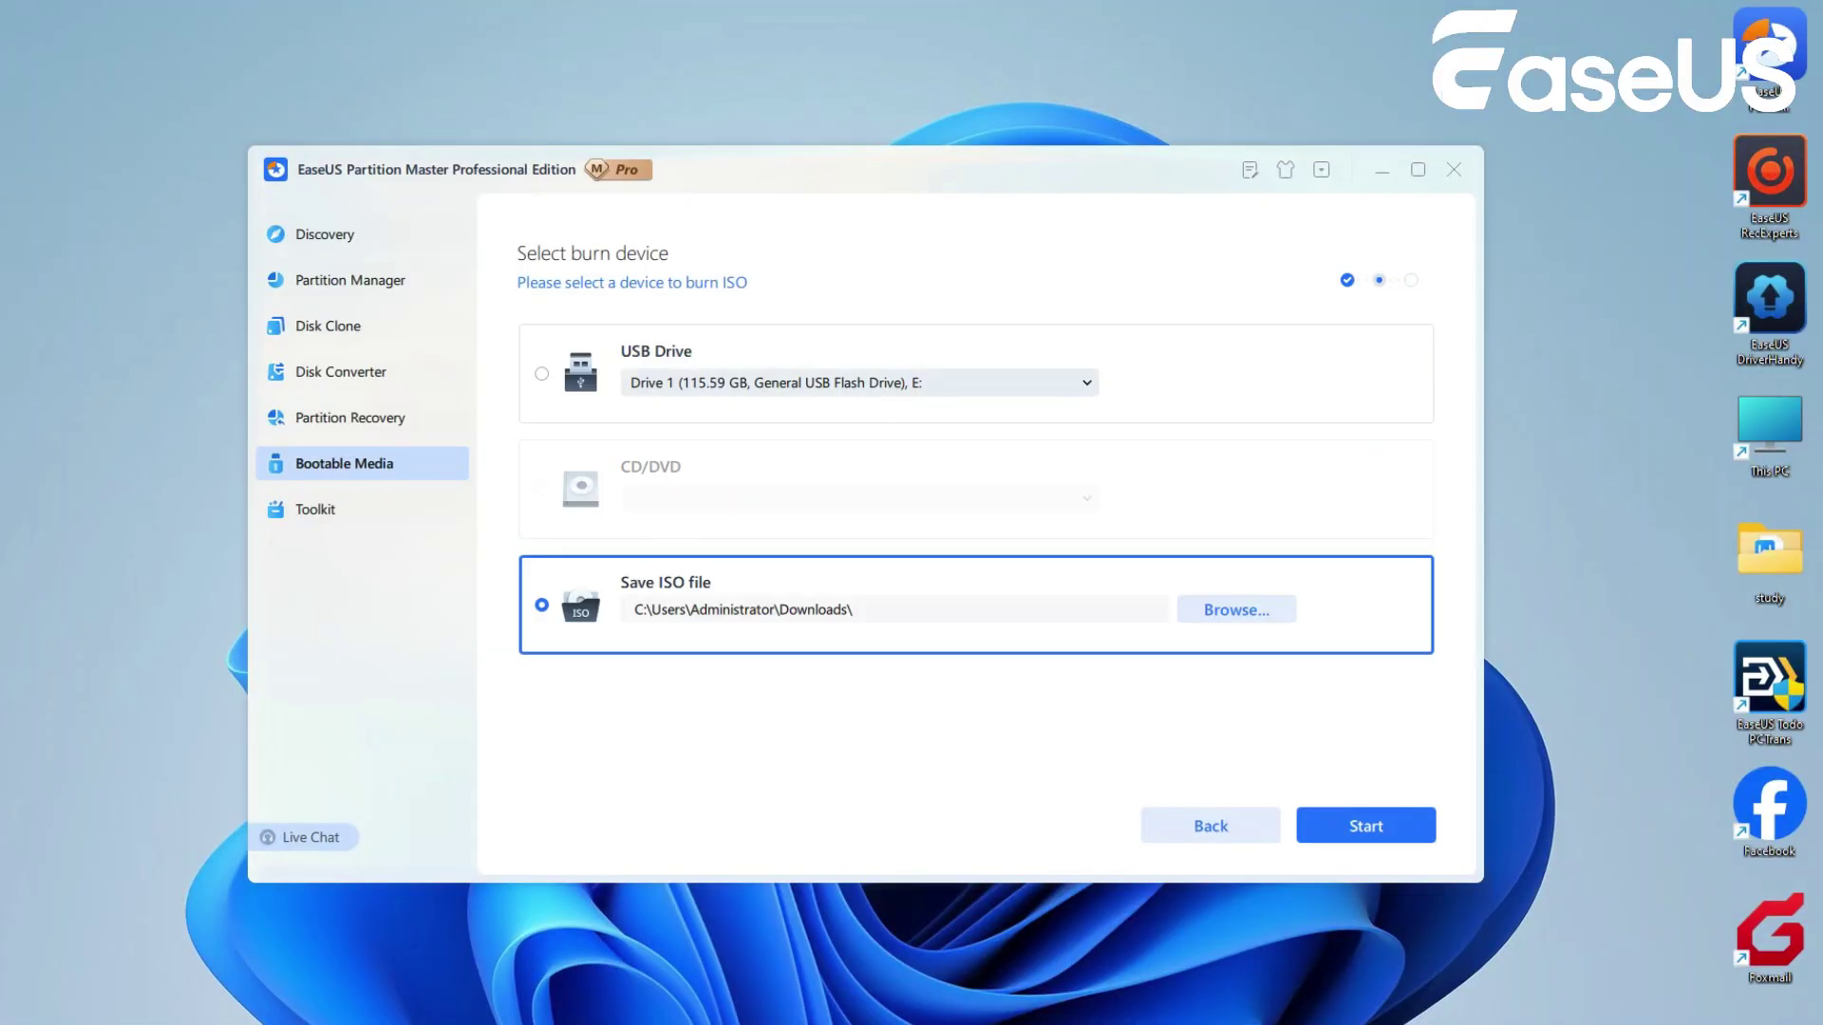
pyautogui.click(541, 373)
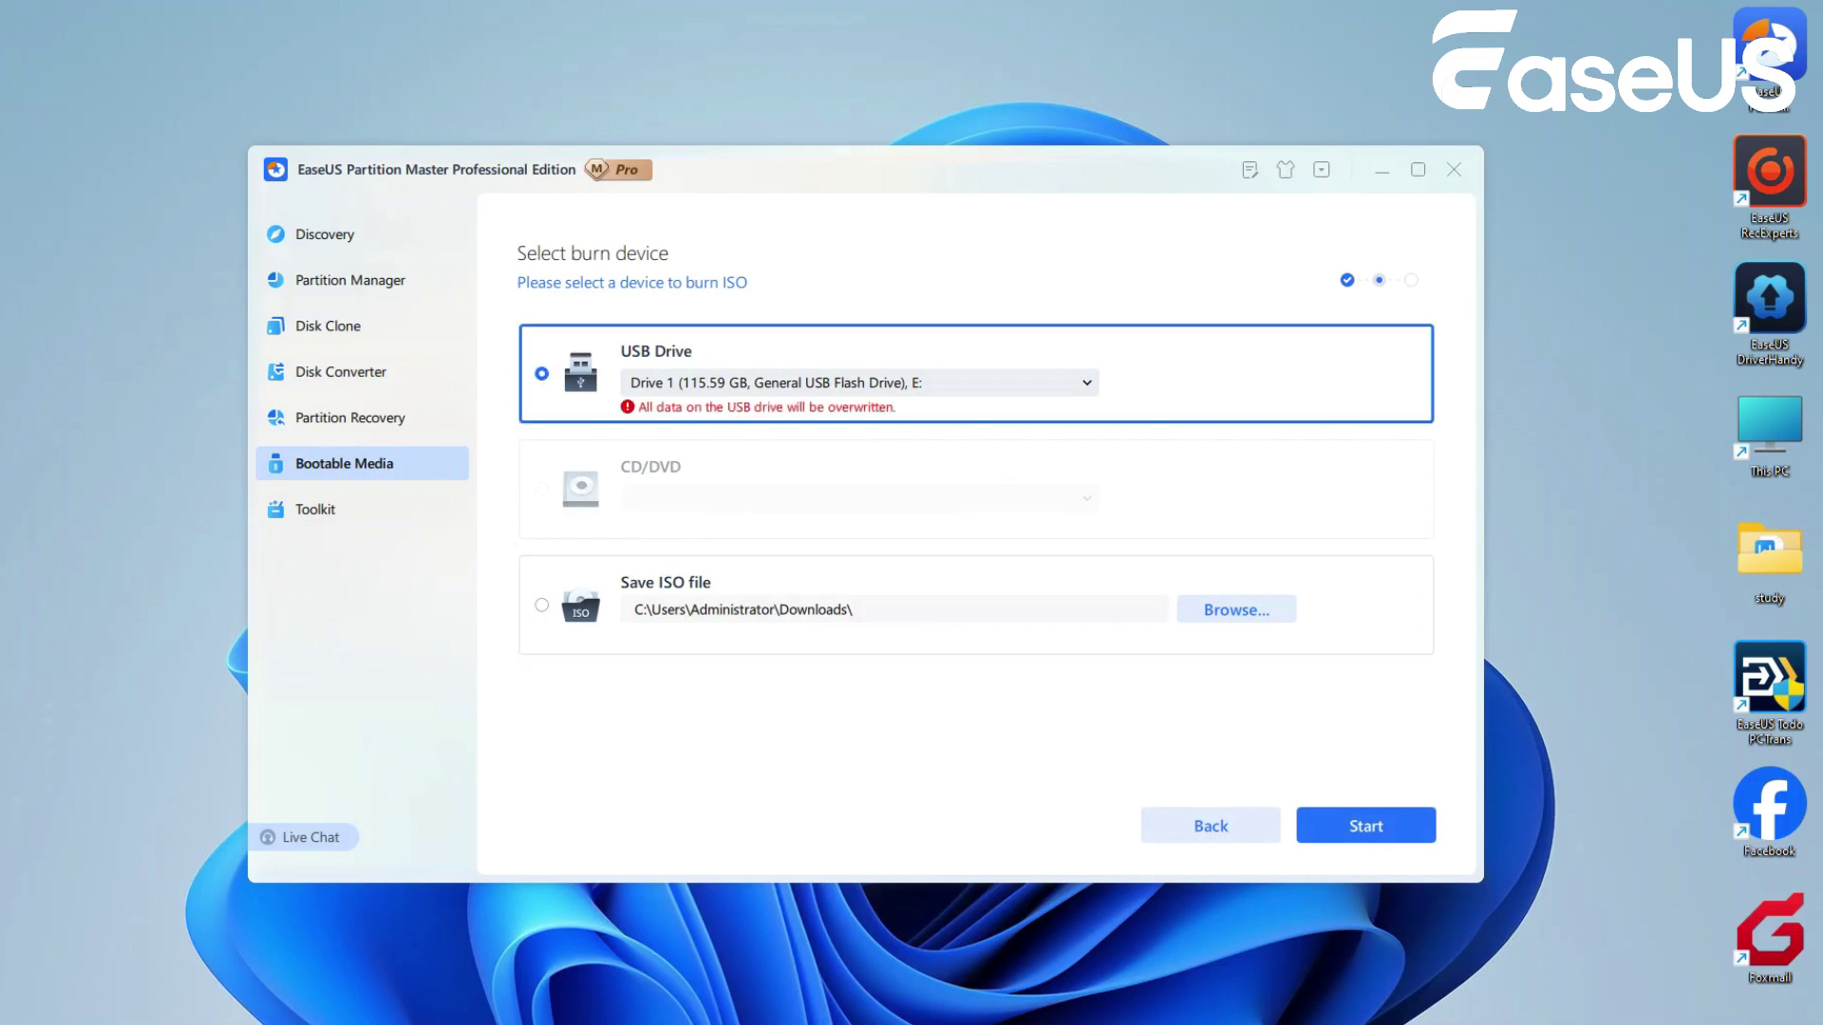
pyautogui.click(1365, 825)
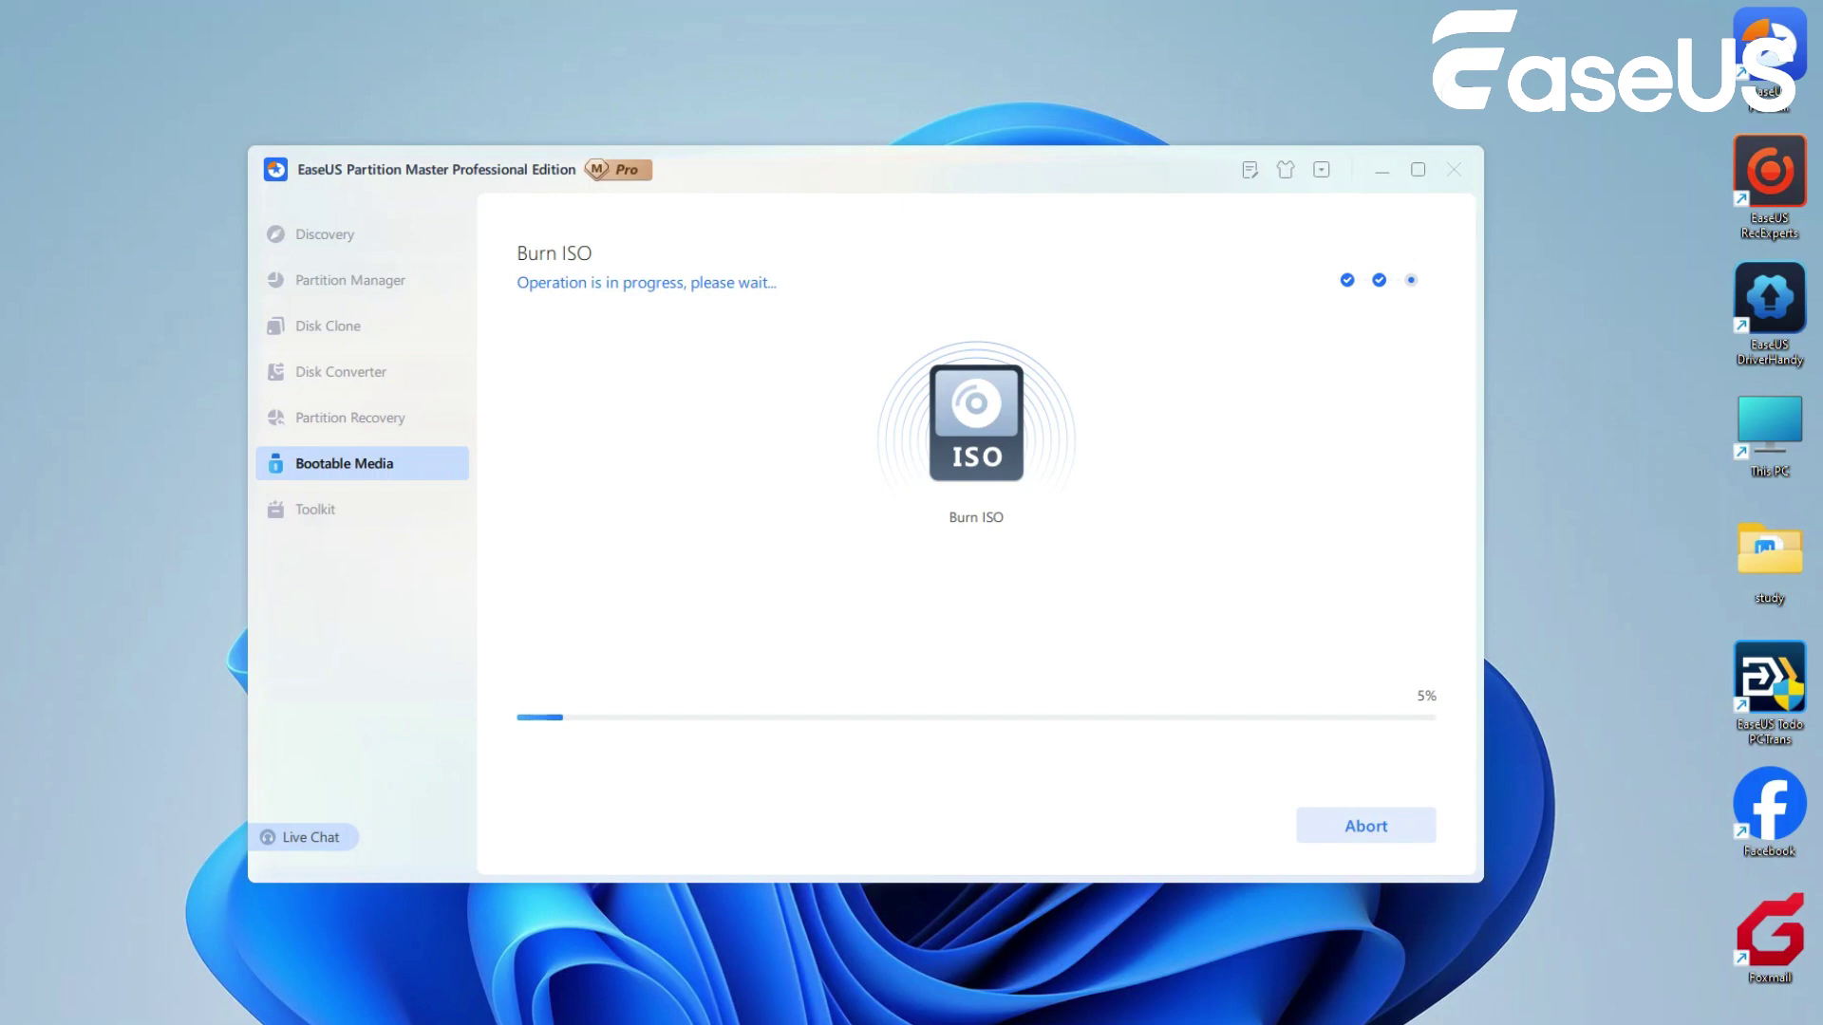